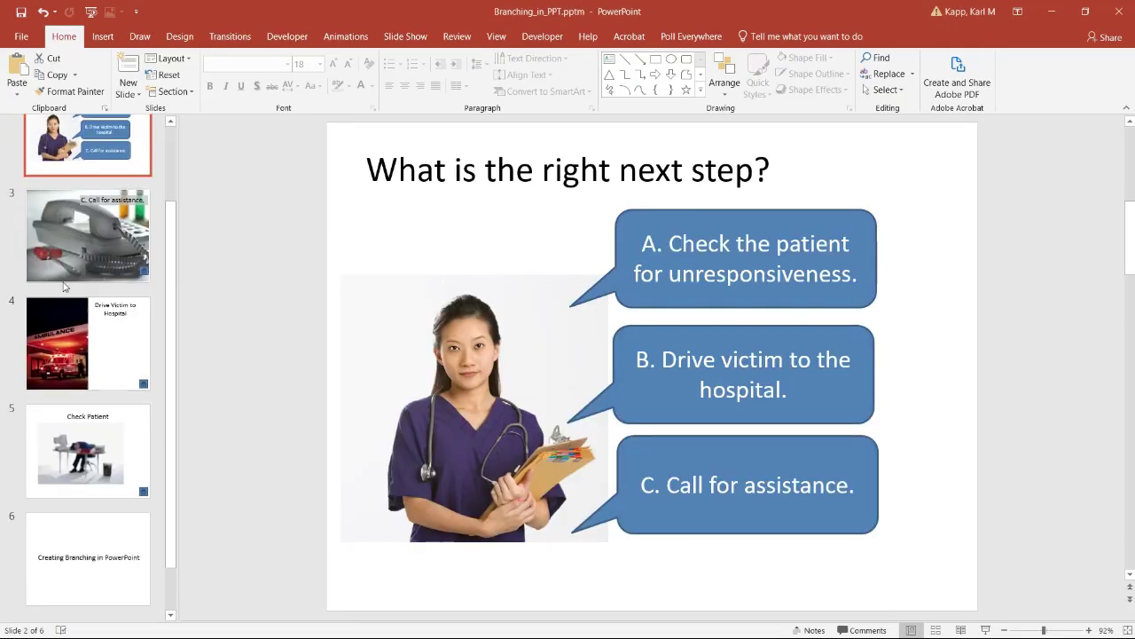
Add a new blank slide after the "Creating Branching in PowerPoint" slide.
click(78, 578)
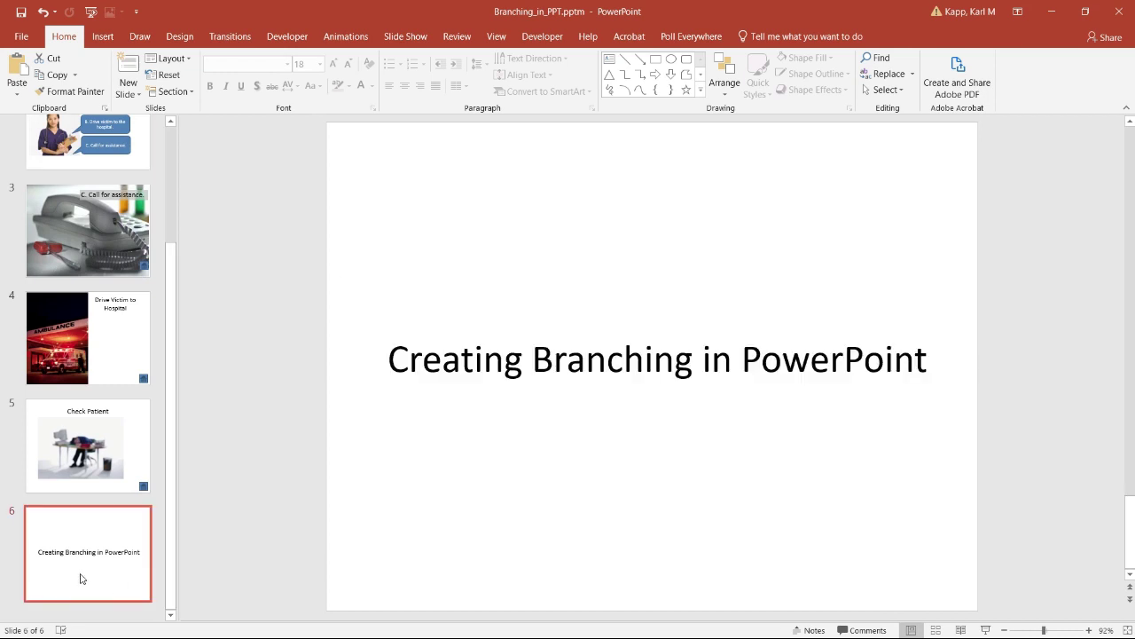
click(101, 612)
key(Return)
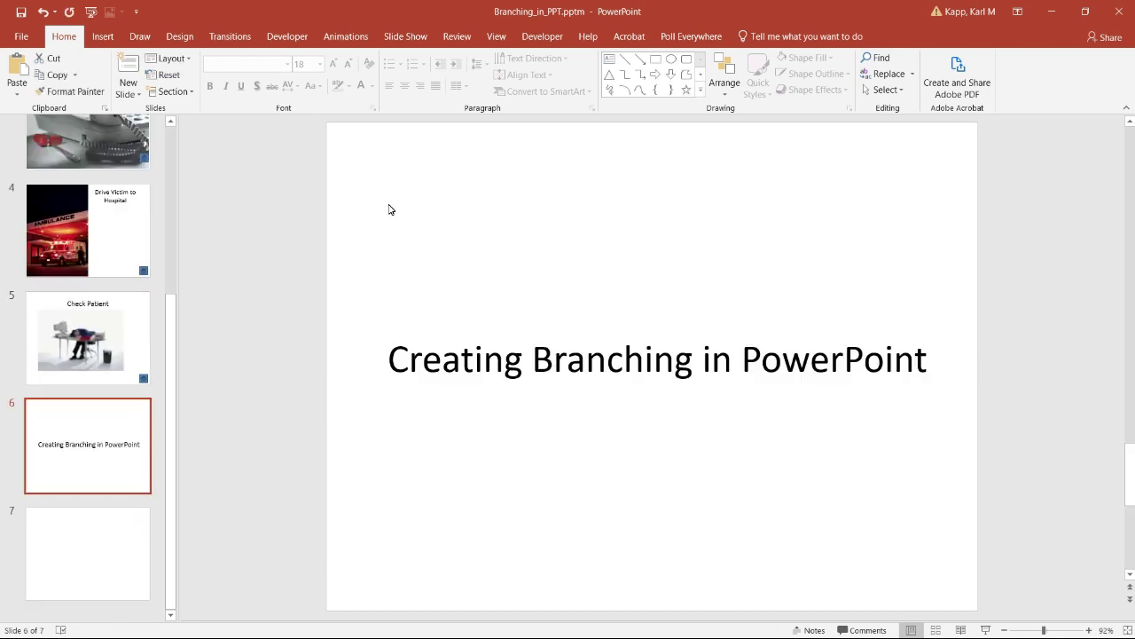
Draw a blank action button about 2.08" wide and 1.17" high in the upper-right area of slide 7.
click(110, 41)
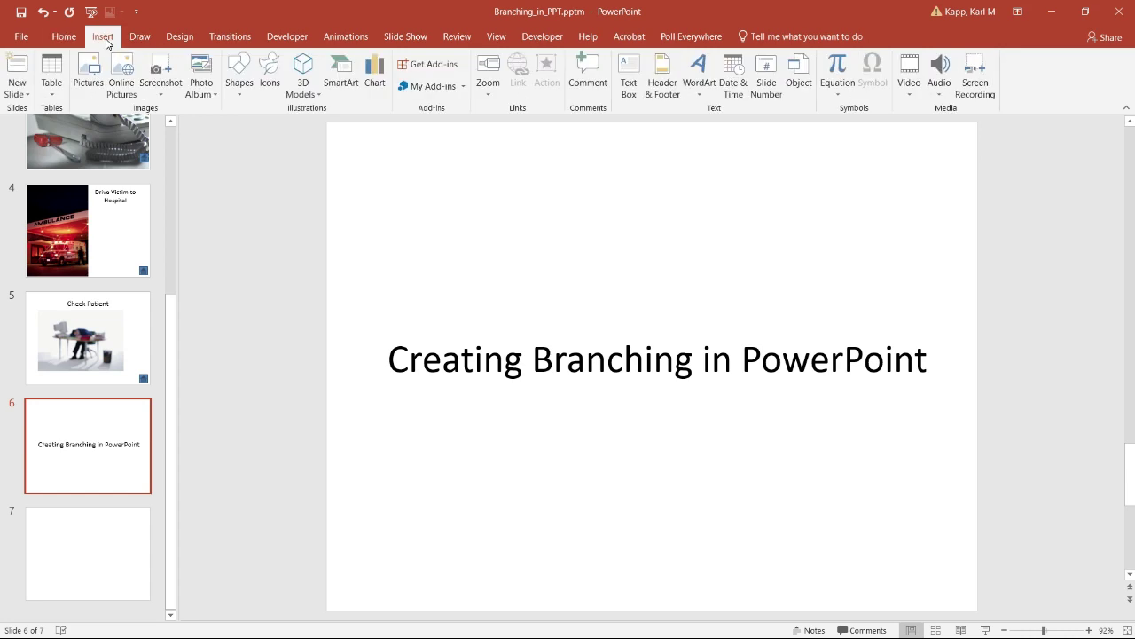
click(238, 95)
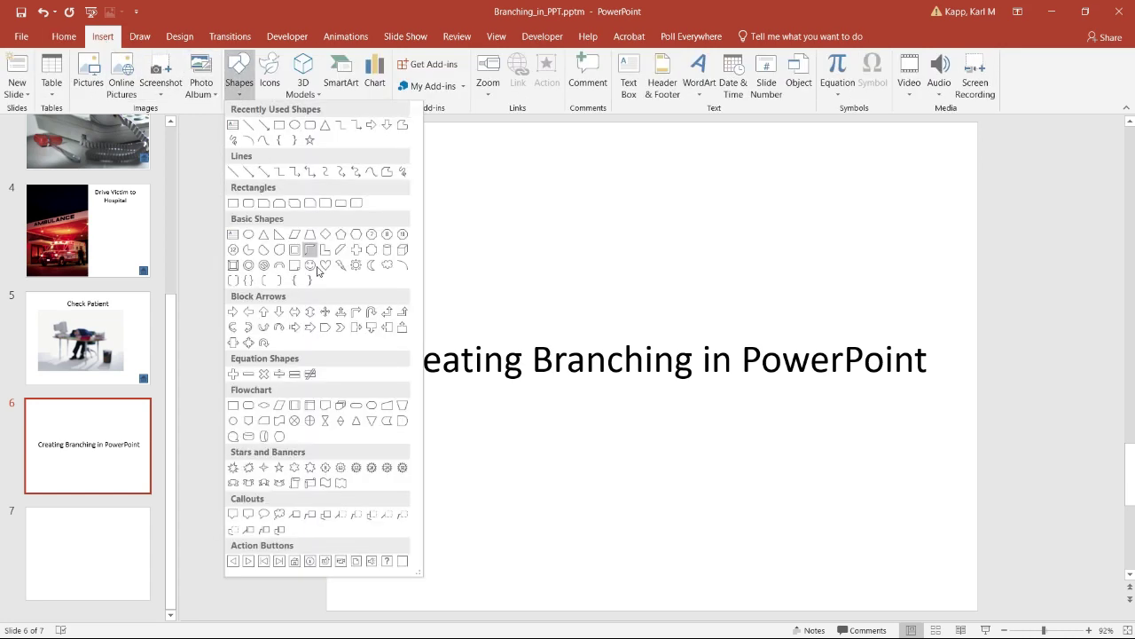
click(104, 539)
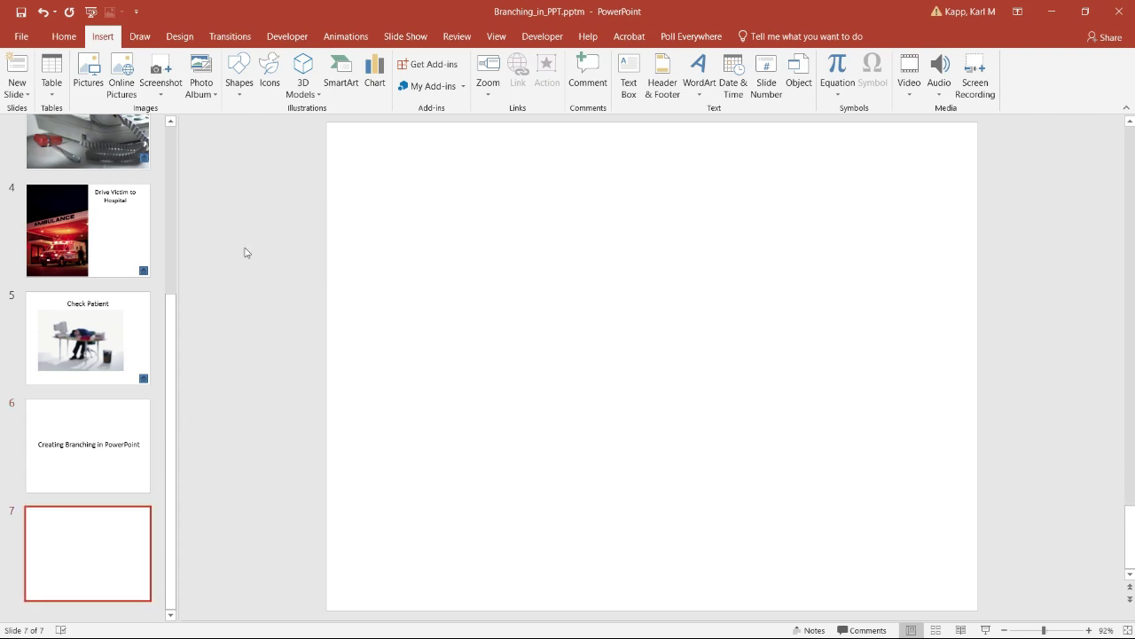
click(242, 96)
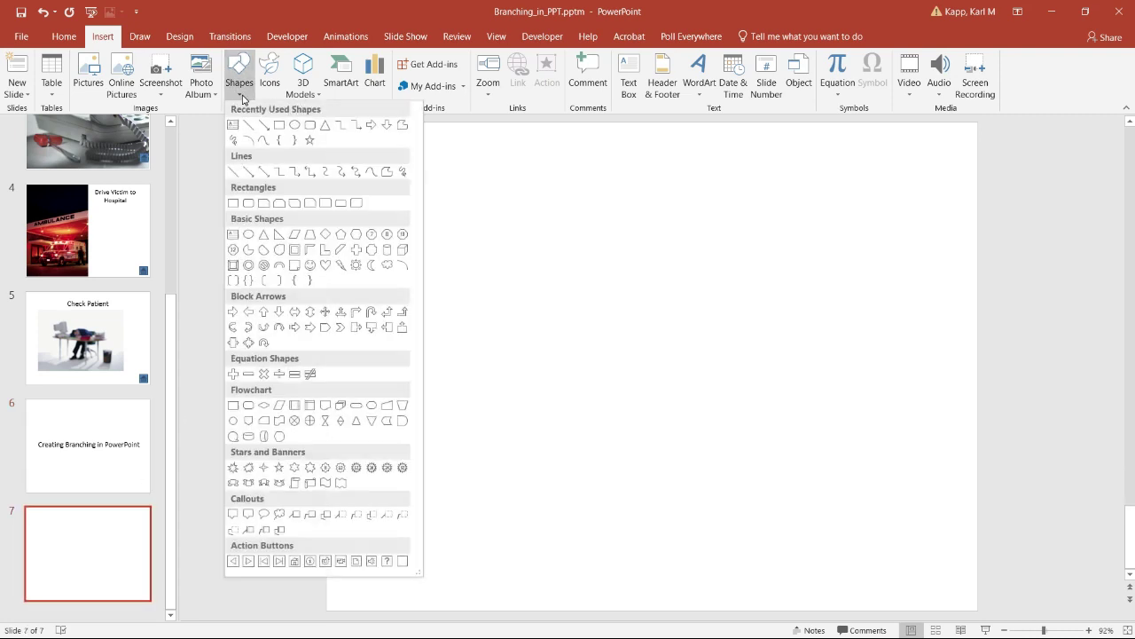
click(404, 561)
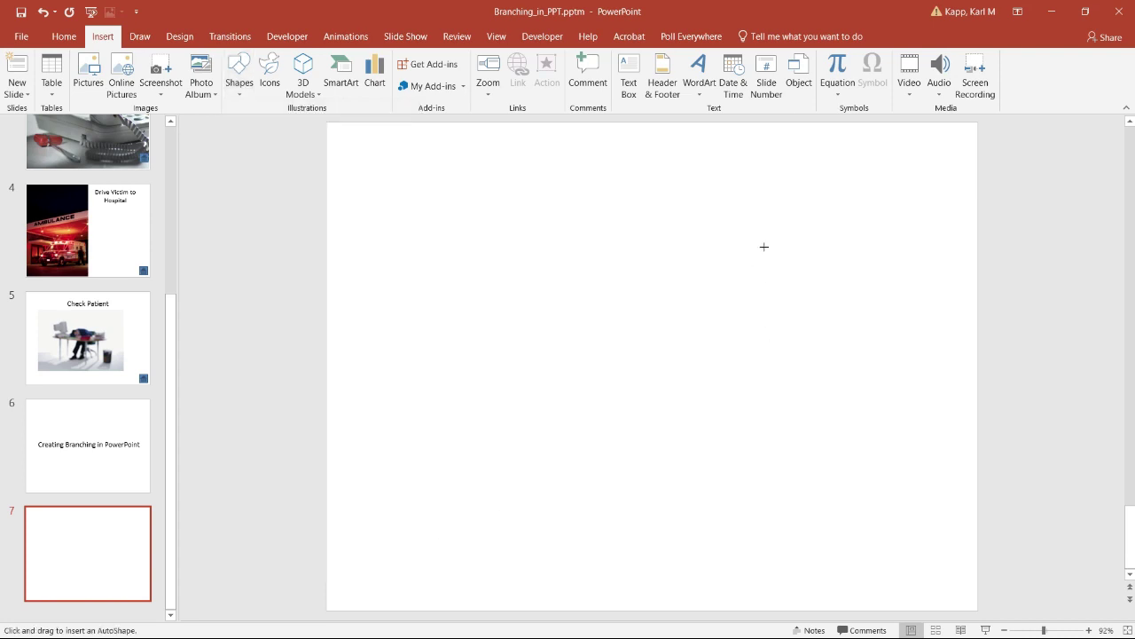
drag(766, 248, 904, 324)
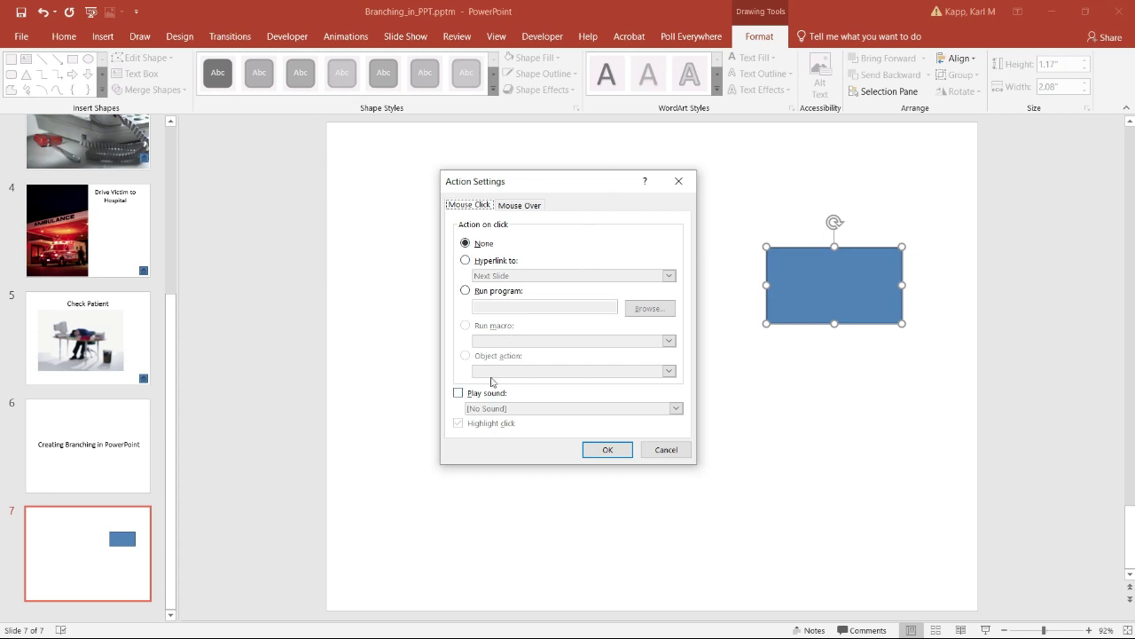
Set the action button to hyperlink on click to slide 5, "Check Patient".
click(466, 262)
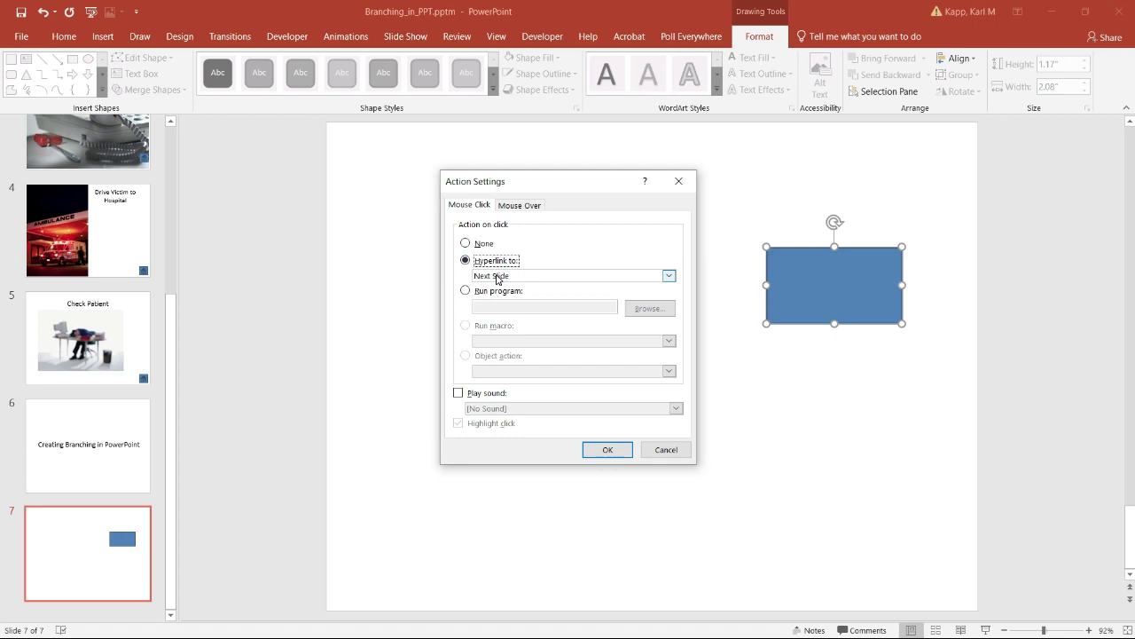
click(499, 279)
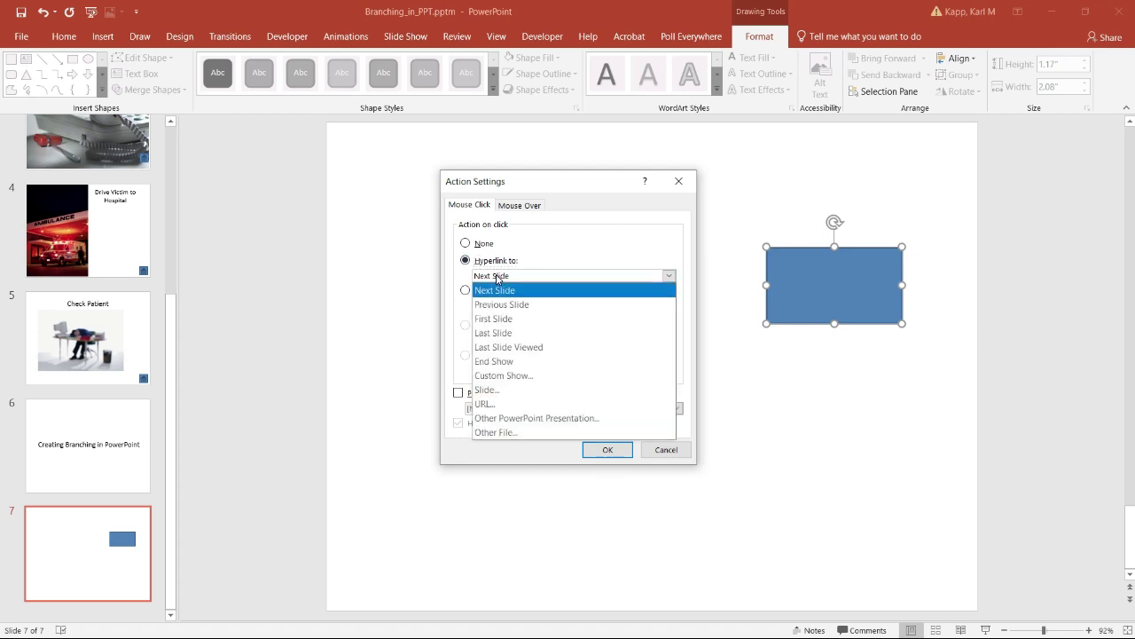
click(510, 391)
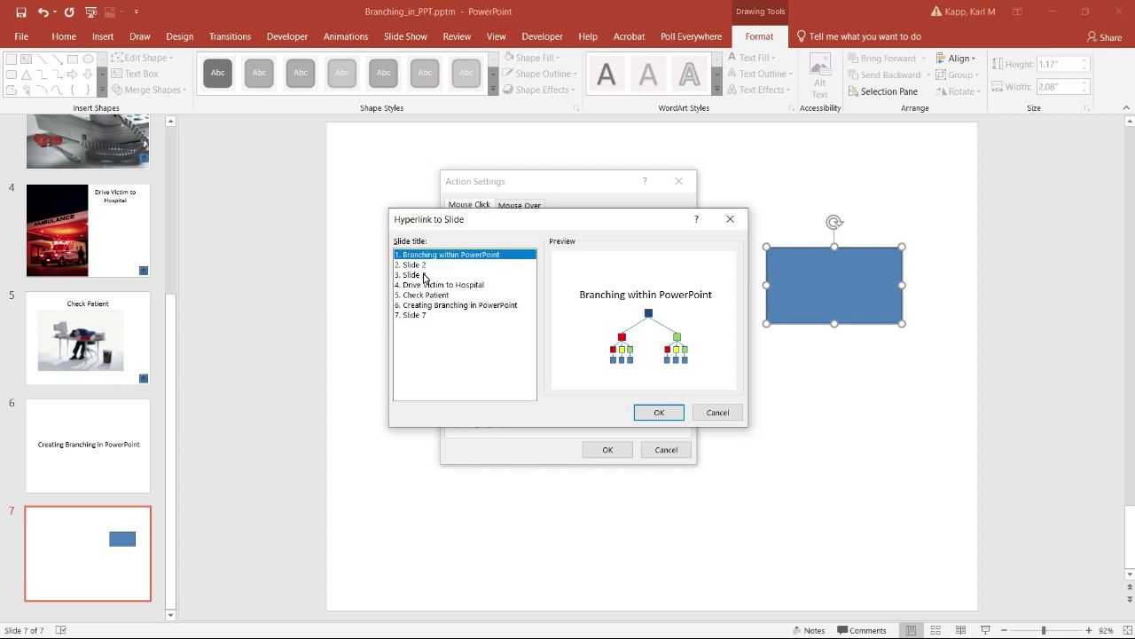
click(425, 277)
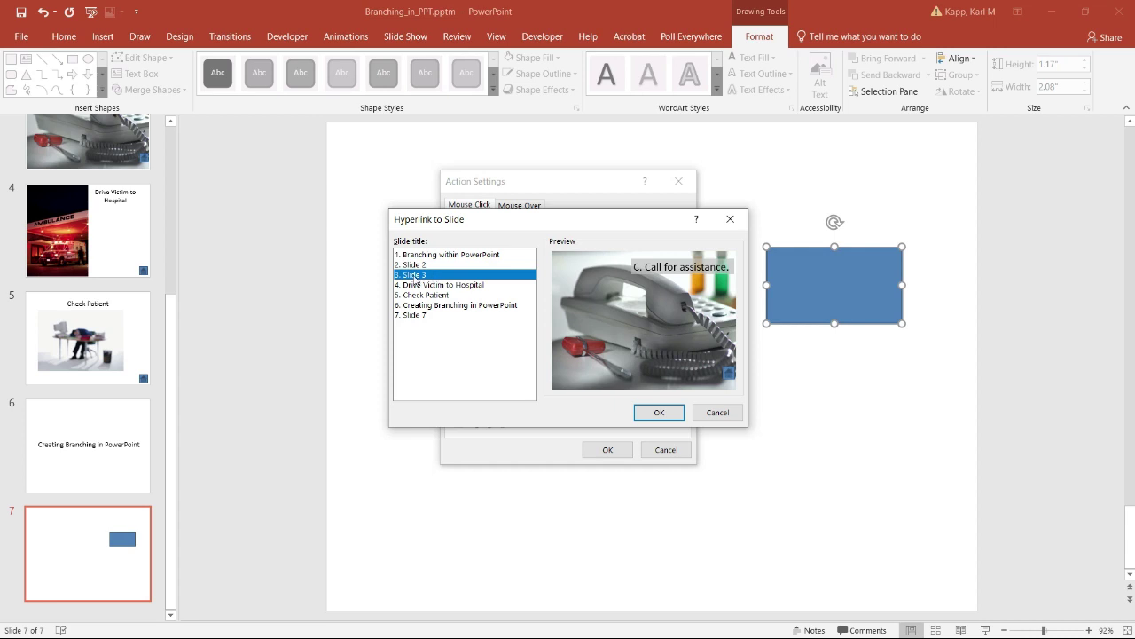
click(412, 266)
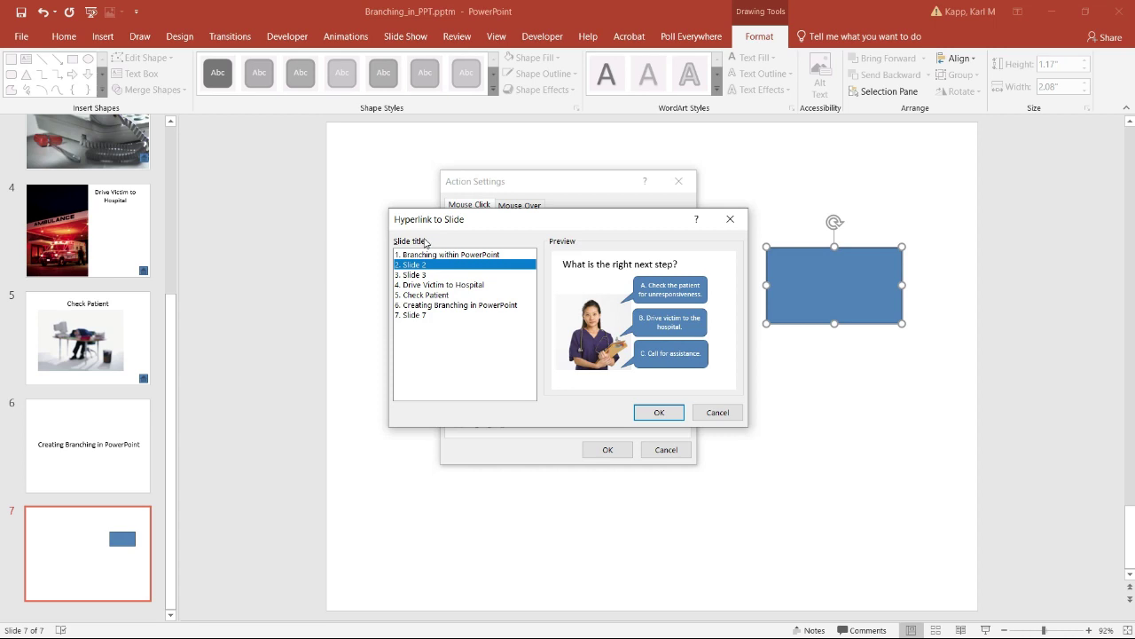
click(435, 298)
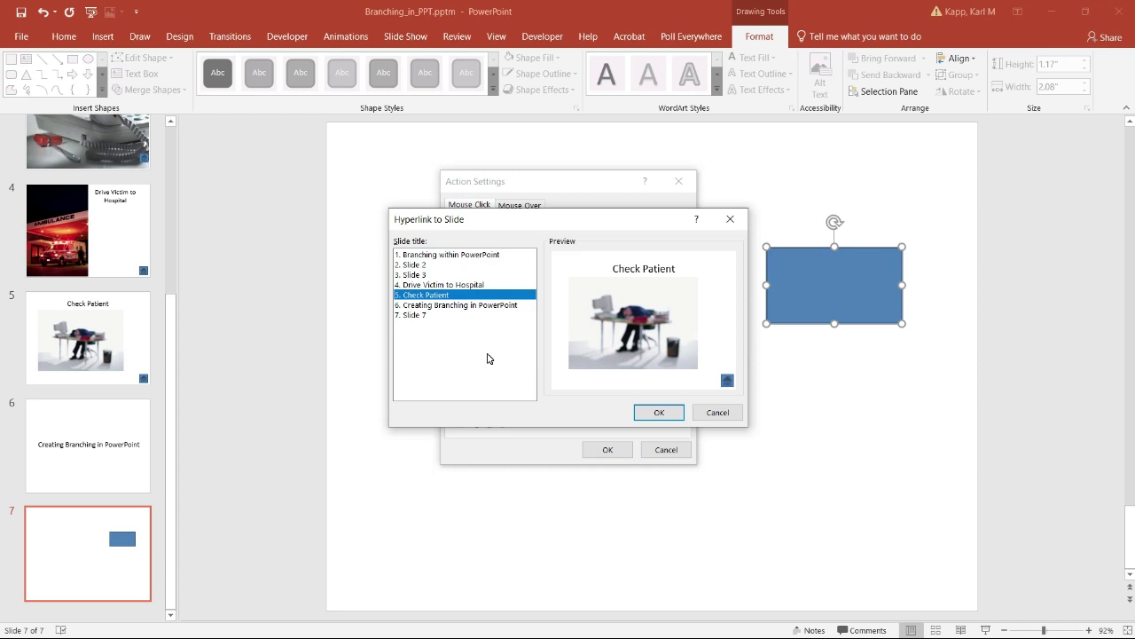
click(662, 412)
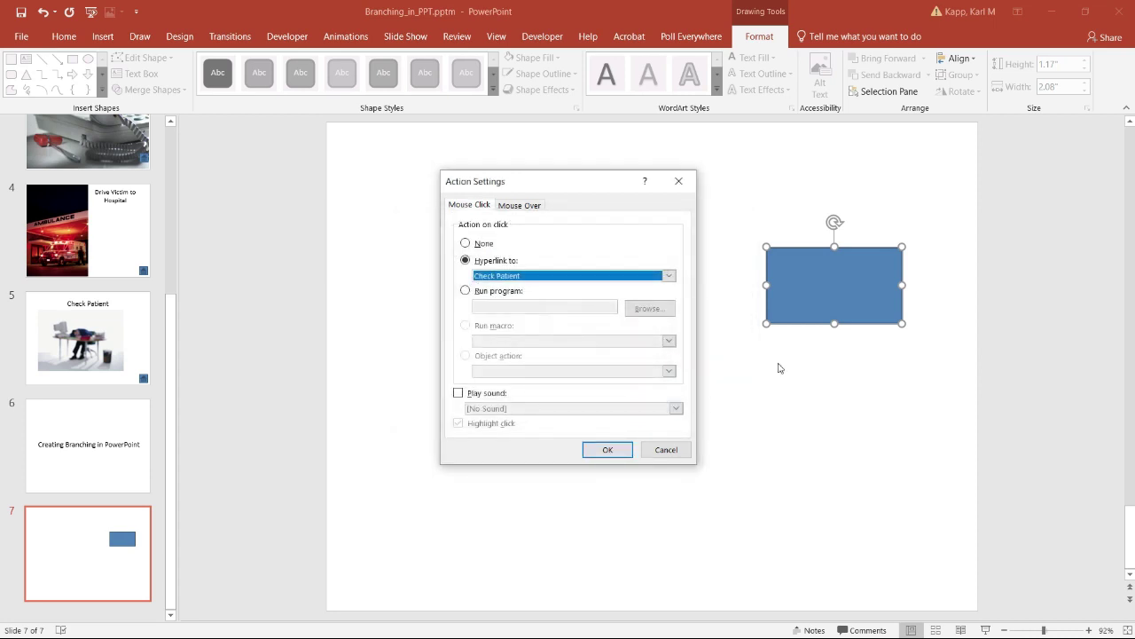
click(606, 450)
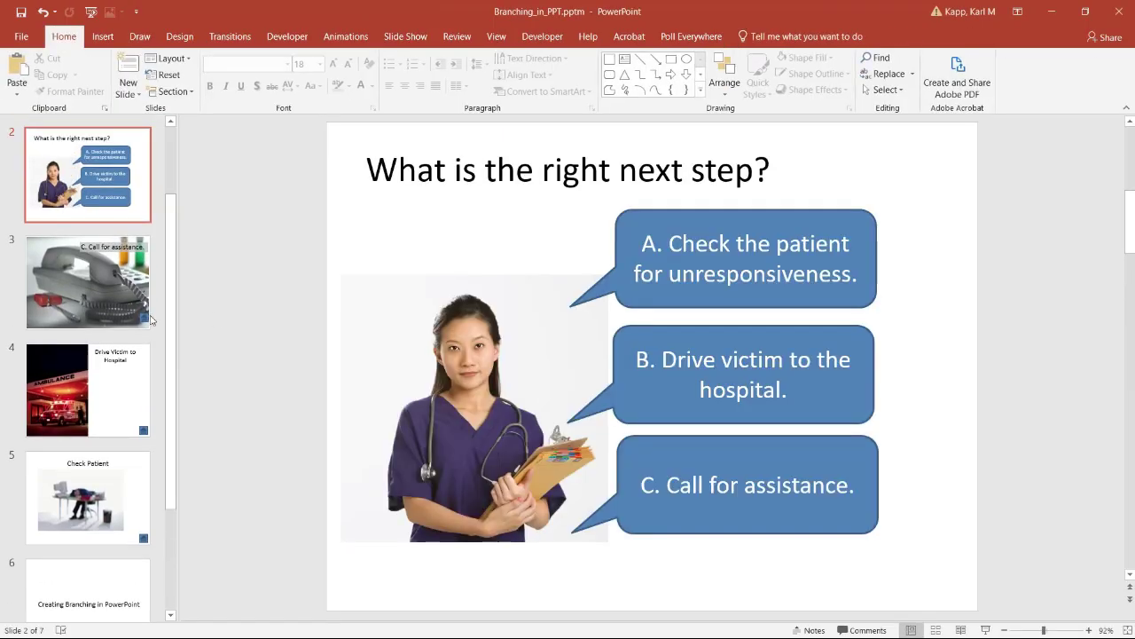
Format the action button on slide 7 with no fill and no line.
scroll(122, 409, down, 1)
scroll(121, 409, down, 3)
click(68, 523)
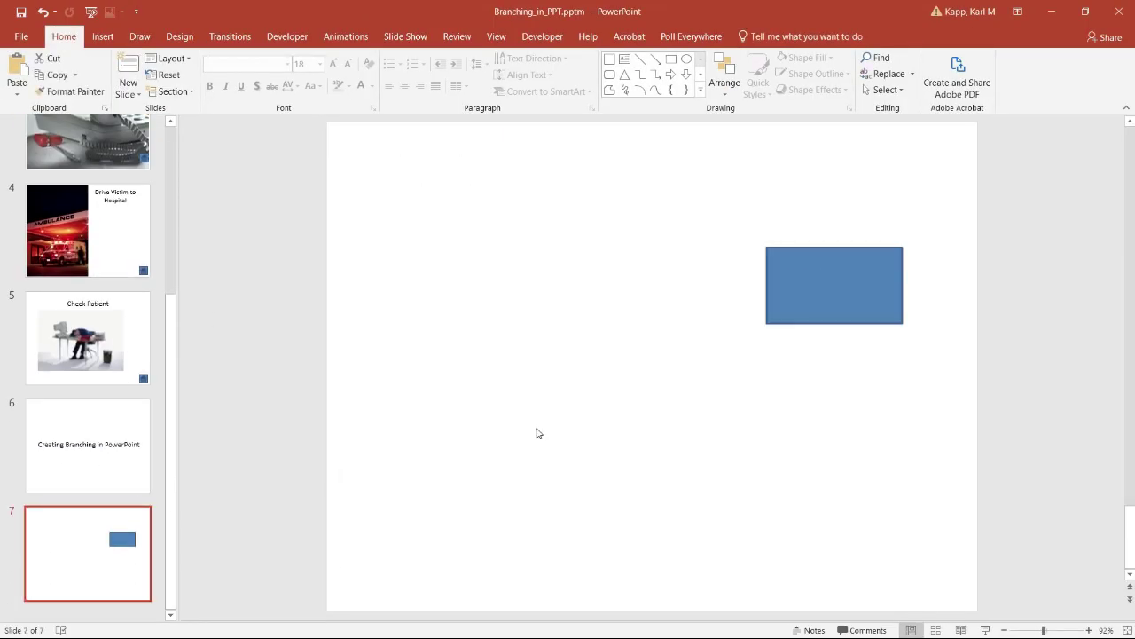
click(801, 305)
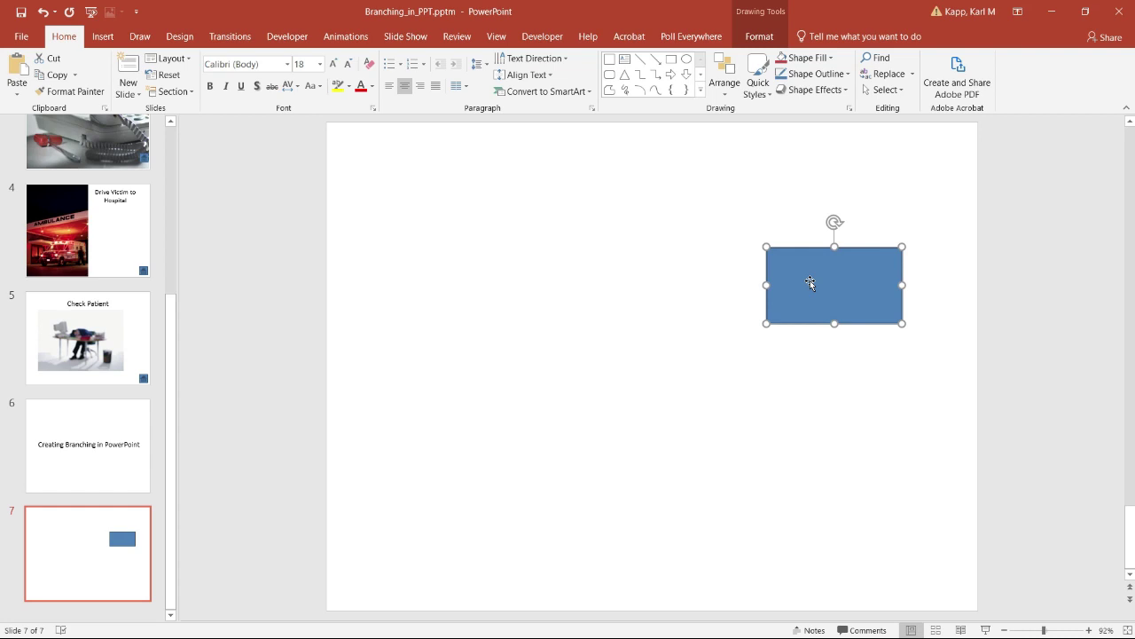
right_click(810, 283)
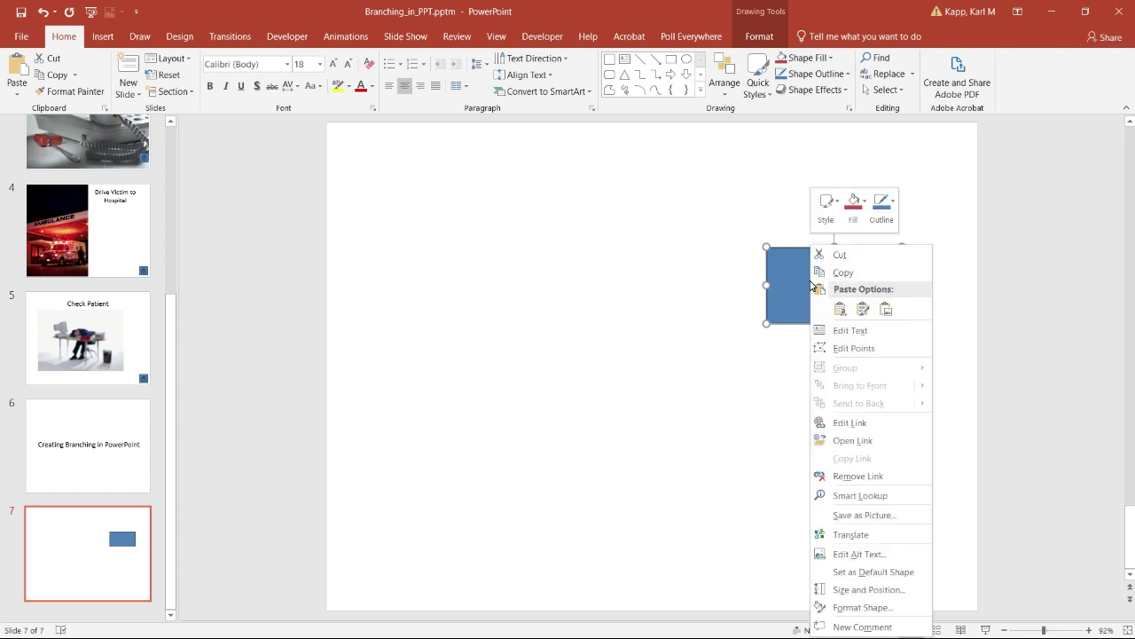
click(878, 606)
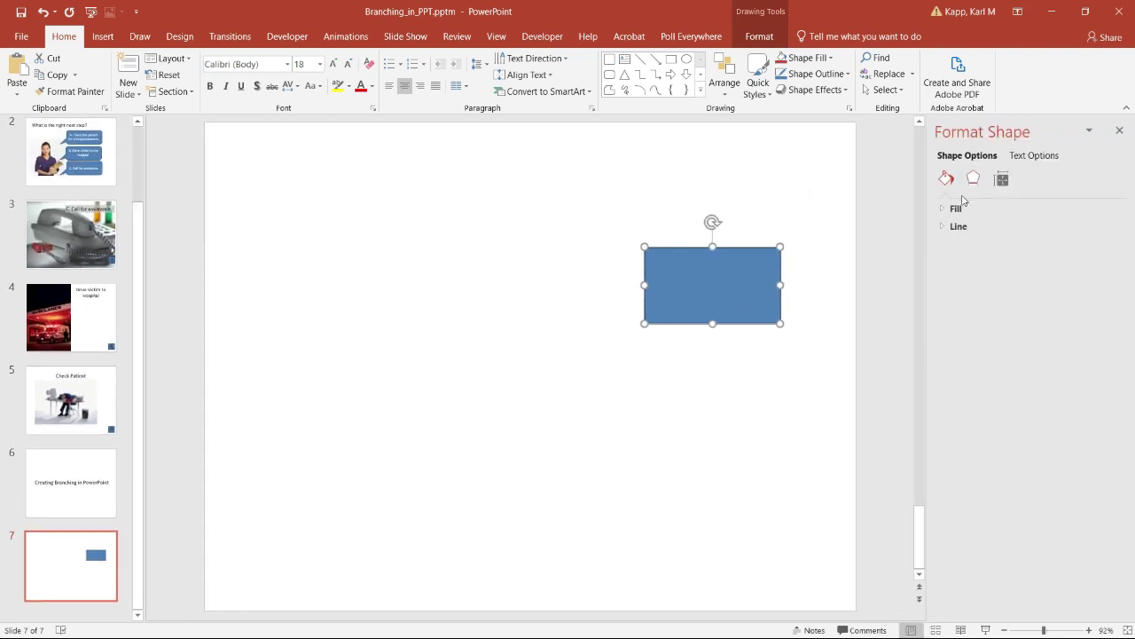
click(957, 208)
click(975, 229)
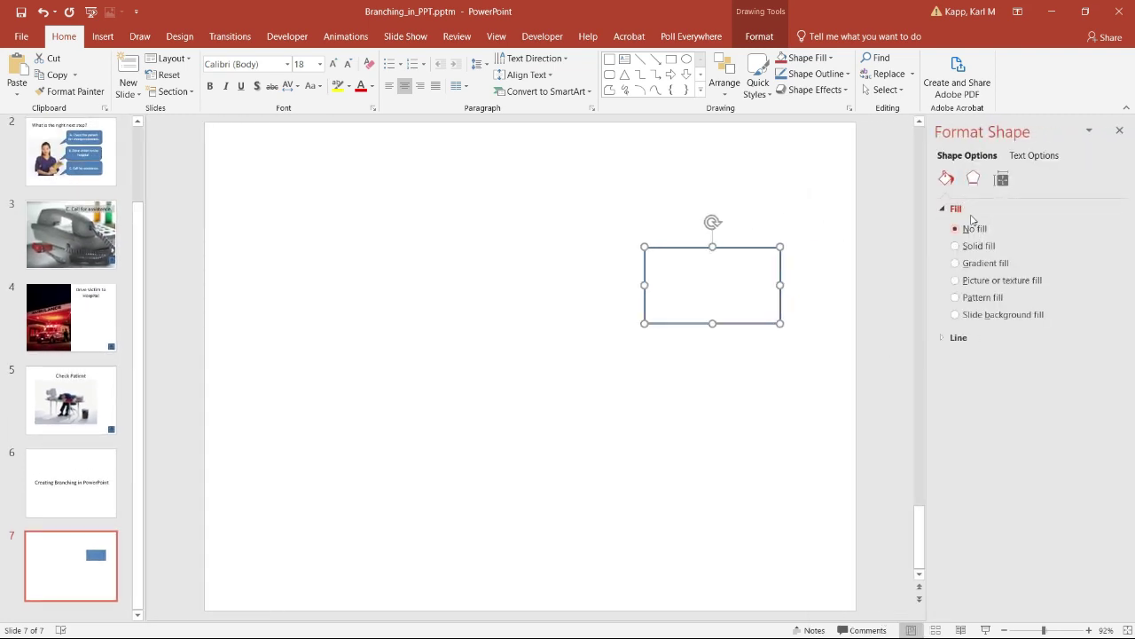
click(958, 337)
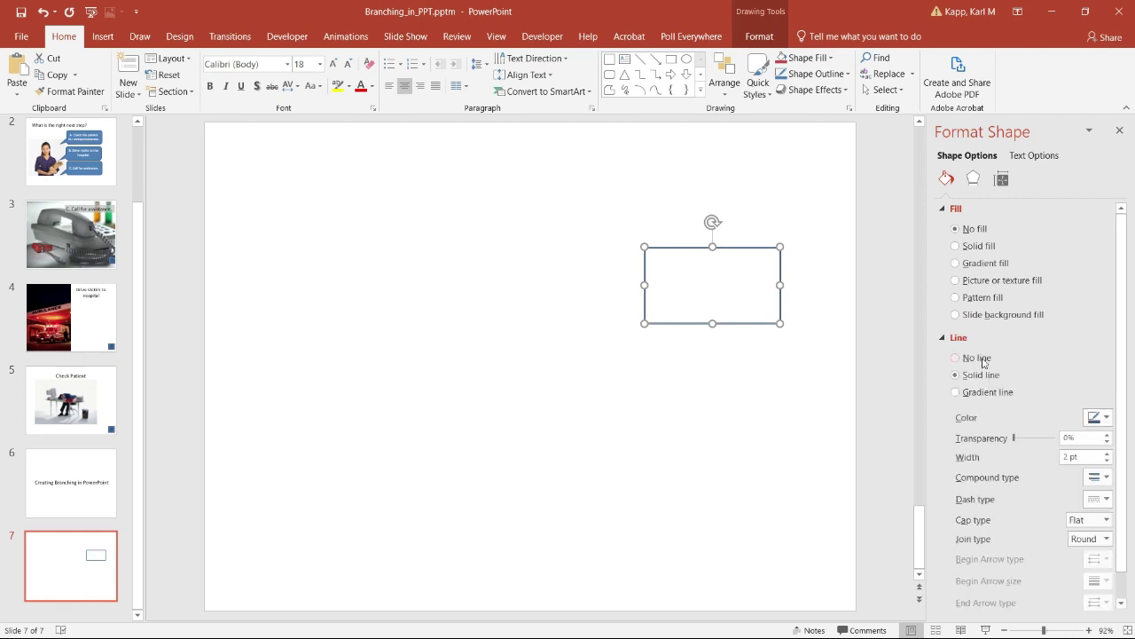
click(983, 360)
click(771, 400)
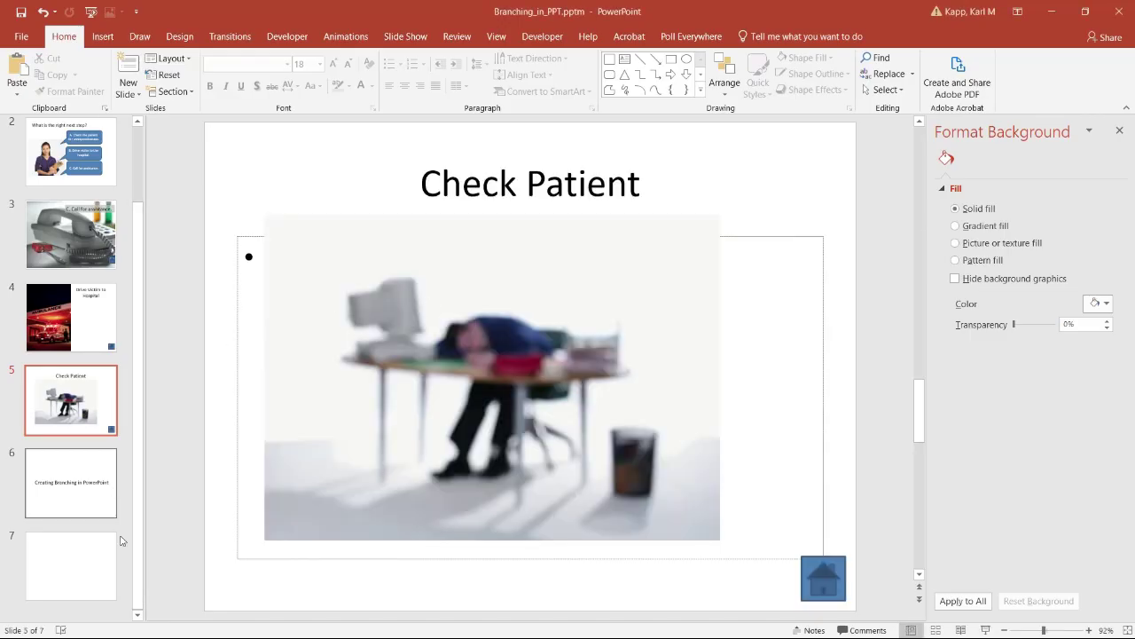
Give the invisible action button on slide 7 a solid outline.
click(101, 580)
click(716, 303)
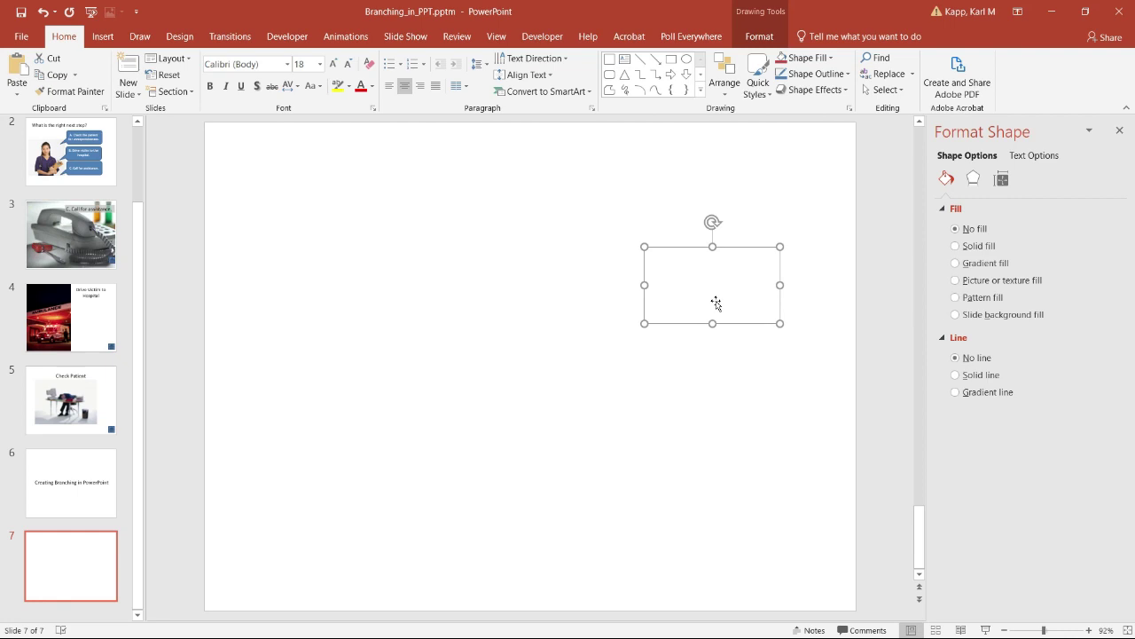
click(978, 375)
click(788, 391)
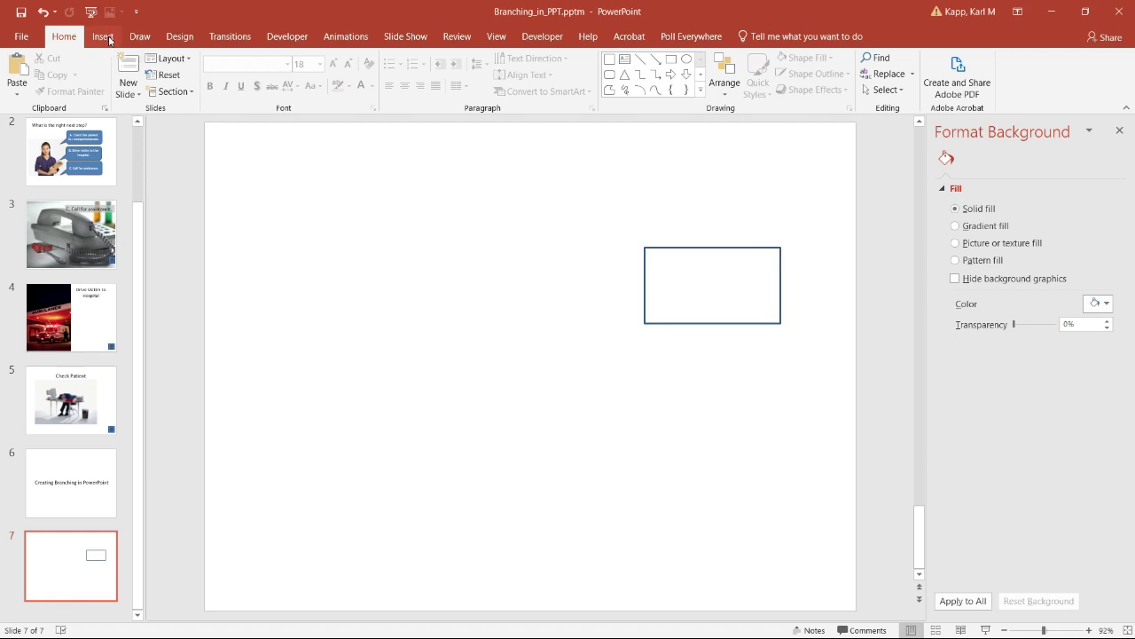
Draw a rounded rectangular speech bubble about 2.83" by 1.58" near the slide's center with the text "Check on the patient.".
click(109, 39)
click(237, 84)
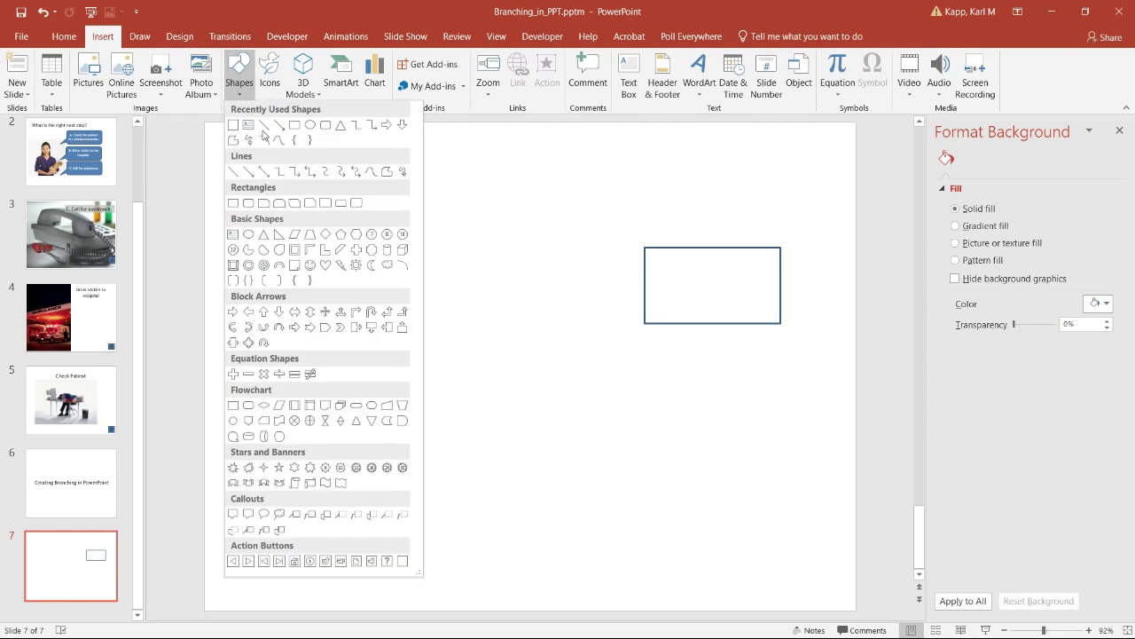
click(246, 517)
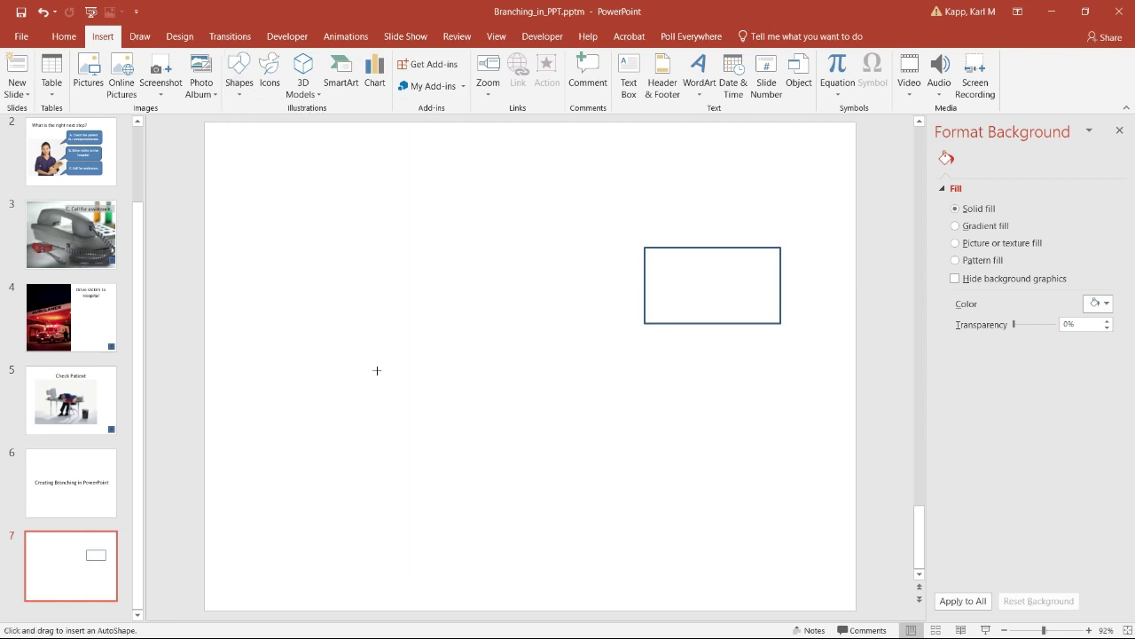
mouse_move(400, 335)
mouse_down()
mouse_move(527, 432)
mouse_move(585, 437)
mouse_up()
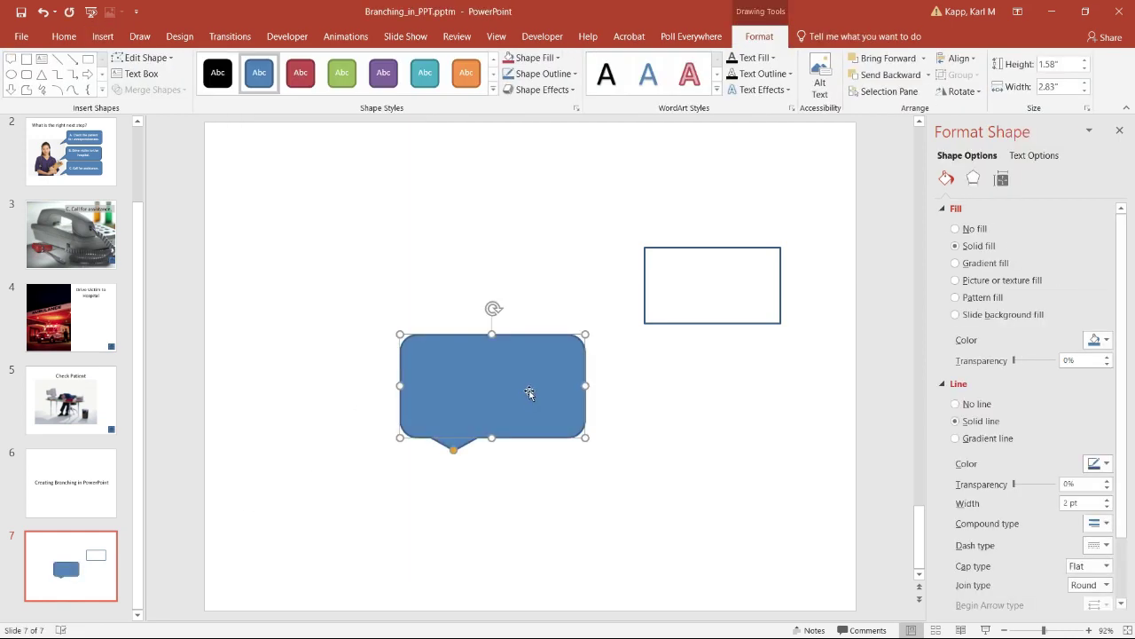
text(Check on the)
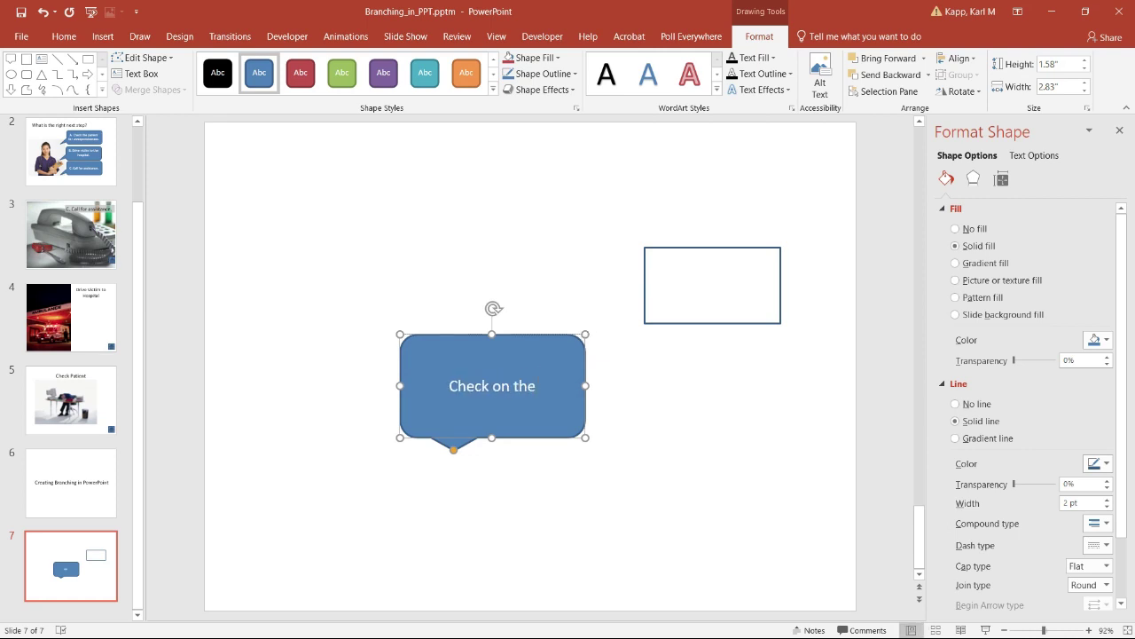
text( pat)
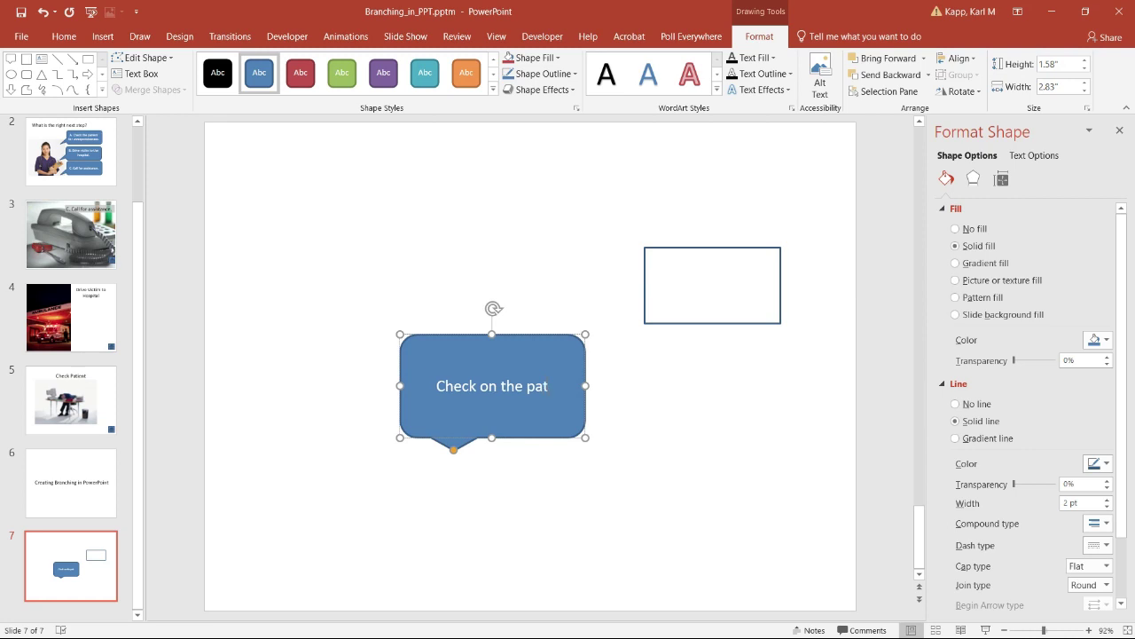
text(ient.)
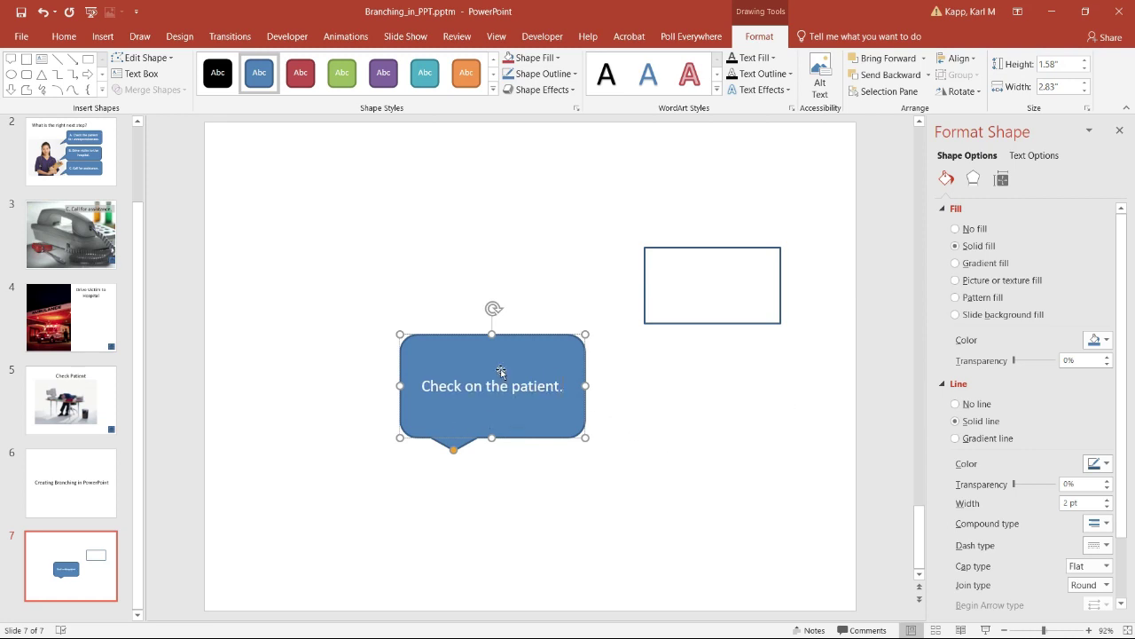
Move the speech bubble over the outlined action button and send it to the back.
drag(501, 373, 729, 271)
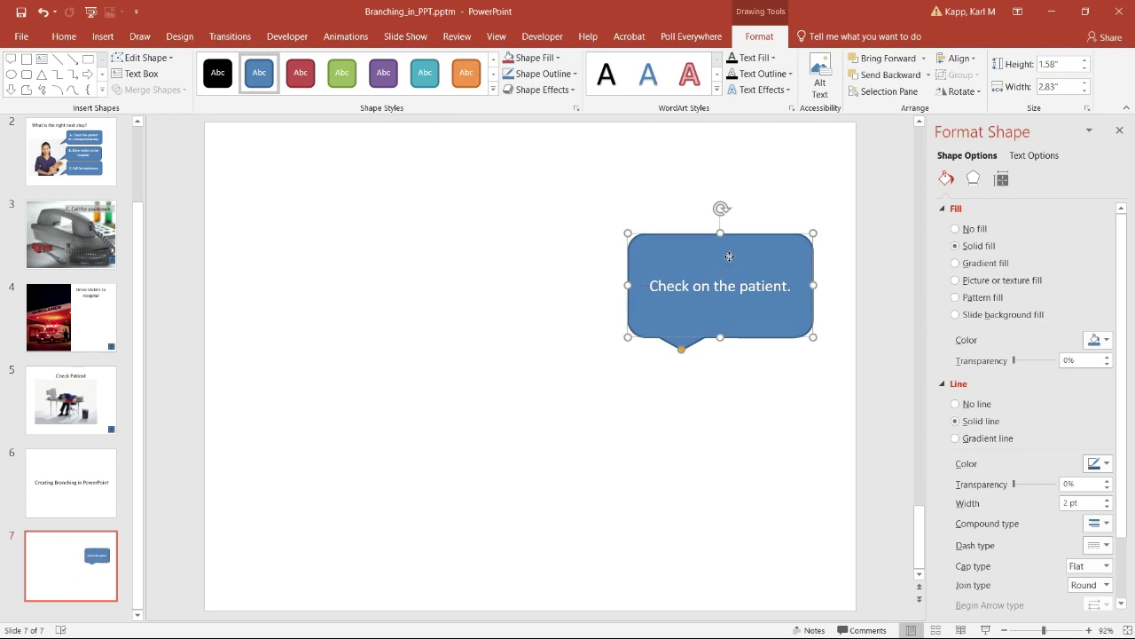
right_click(730, 259)
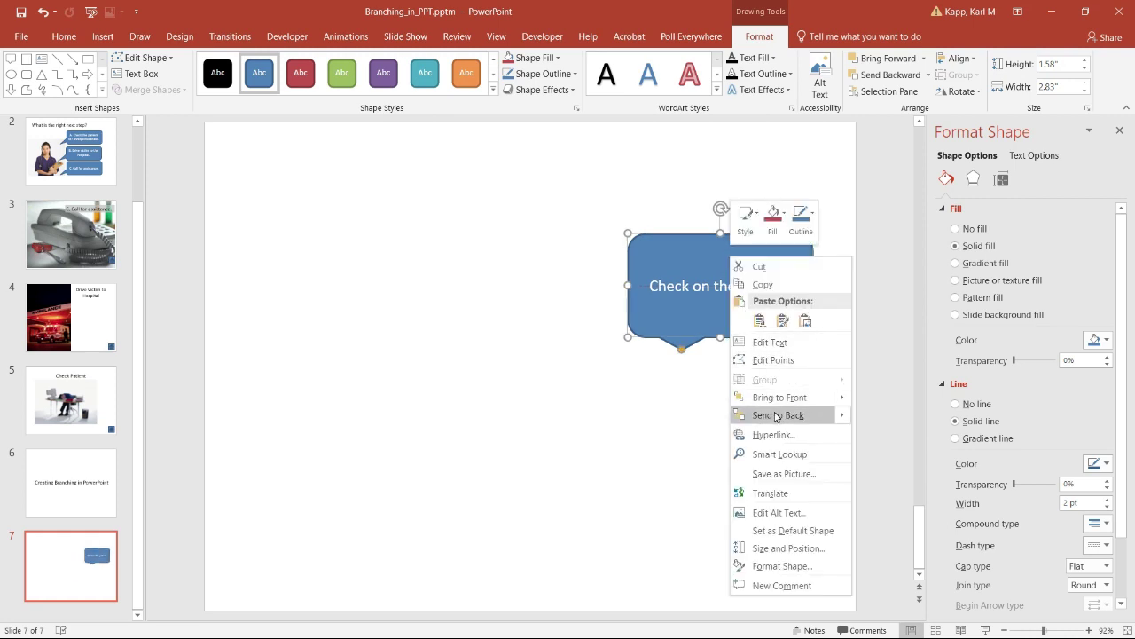
mouse_move(840, 418)
click(891, 417)
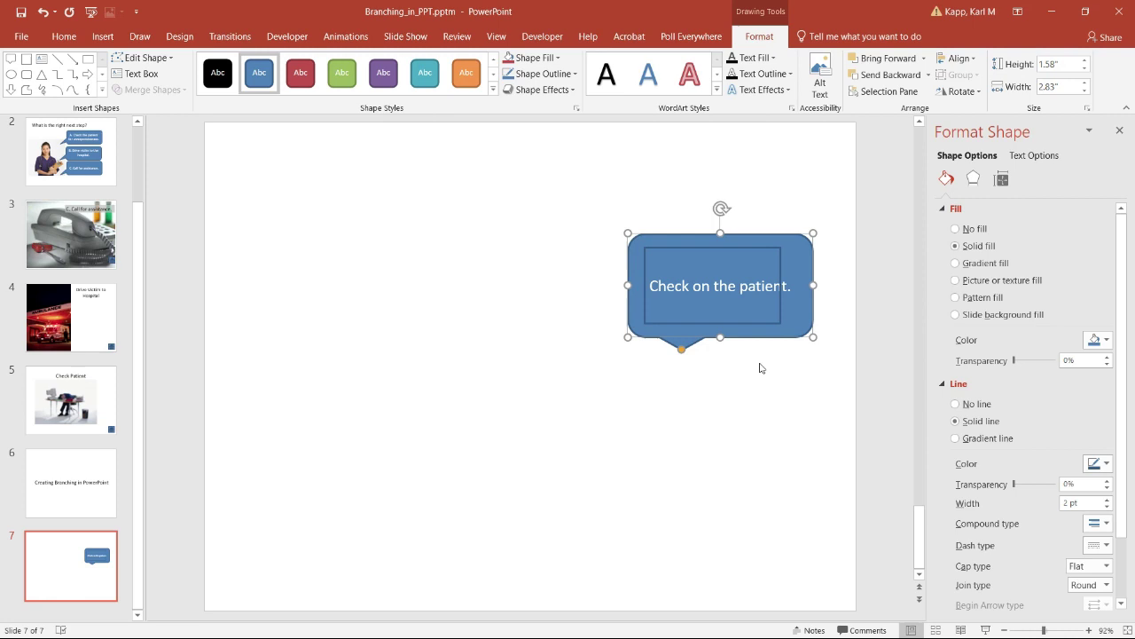
Enlarge the outlined action button on all sides to about 2.83" by 1.83" to cover the speech bubble.
click(781, 275)
drag(782, 286, 807, 286)
drag(728, 247, 728, 225)
drag(725, 322, 723, 345)
drag(637, 286, 623, 285)
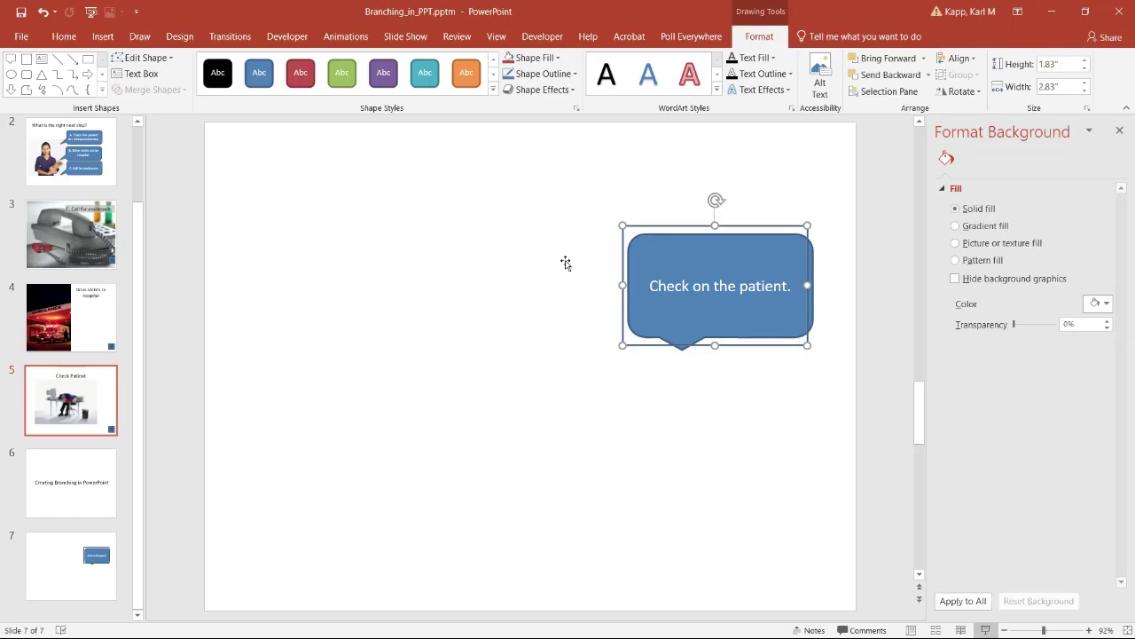
Remove the outline from the transparent action button covering the speech bubble on slide 7.
click(79, 567)
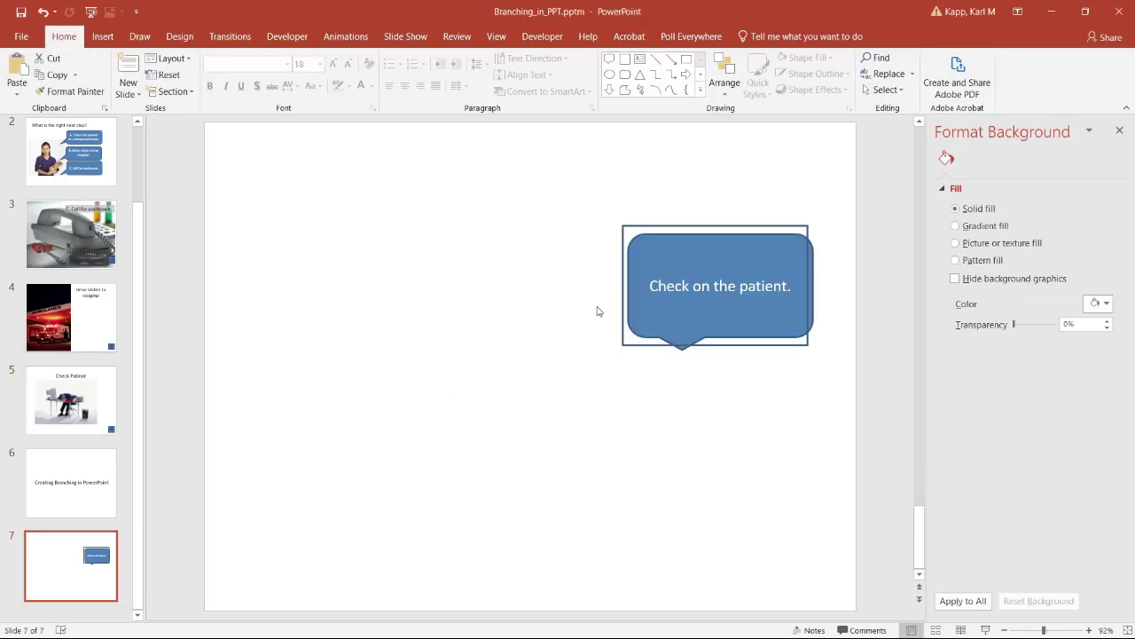
click(624, 244)
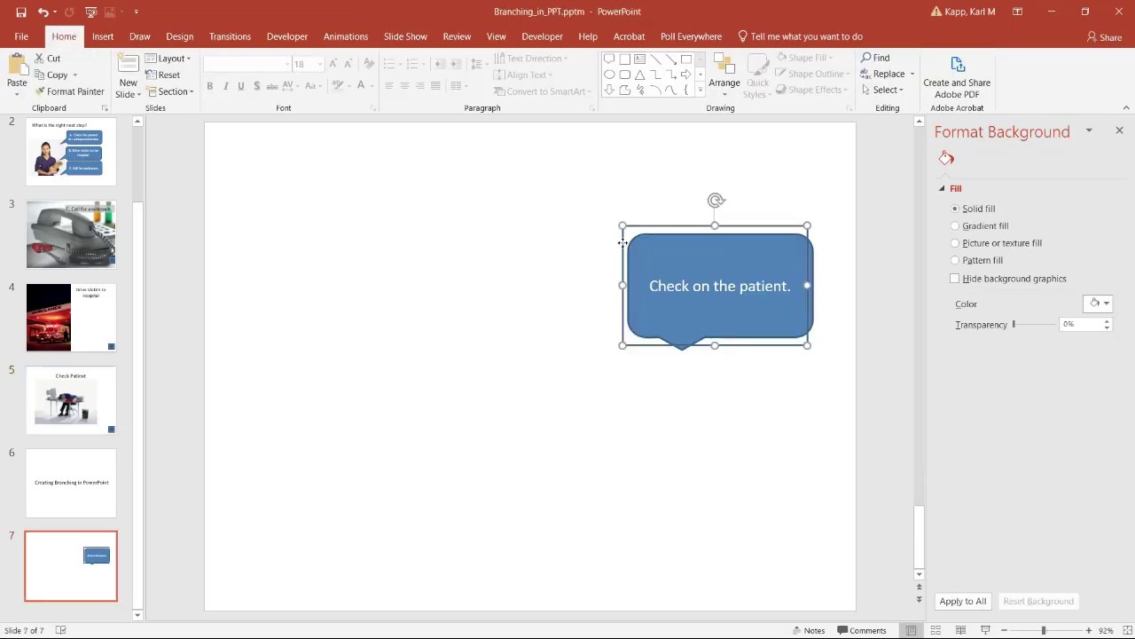
right_click(625, 246)
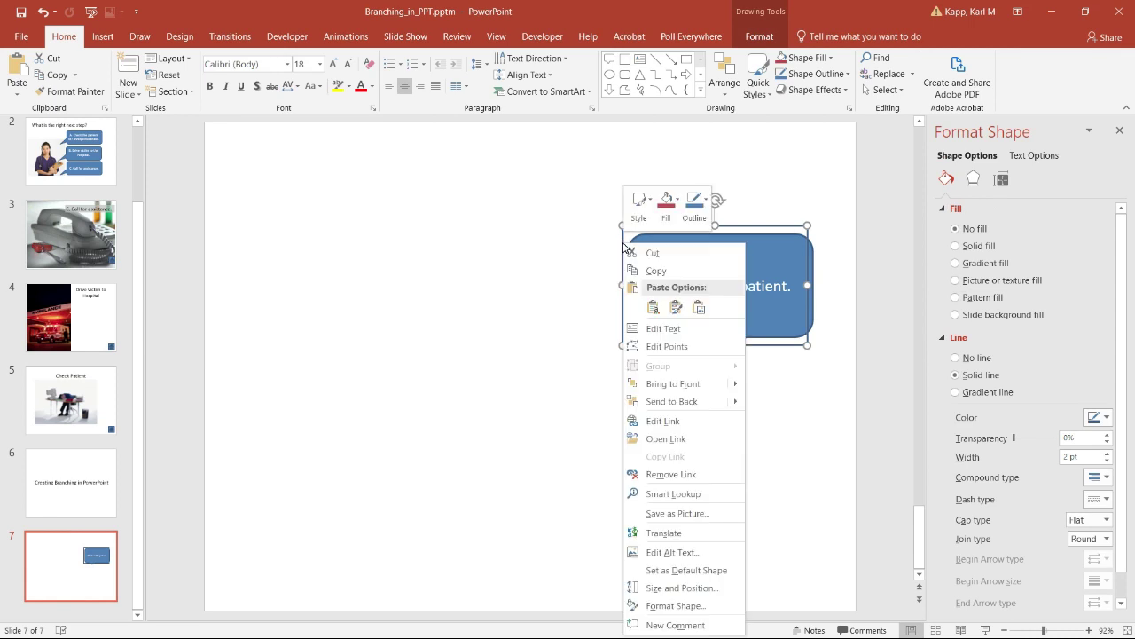
click(671, 215)
click(699, 220)
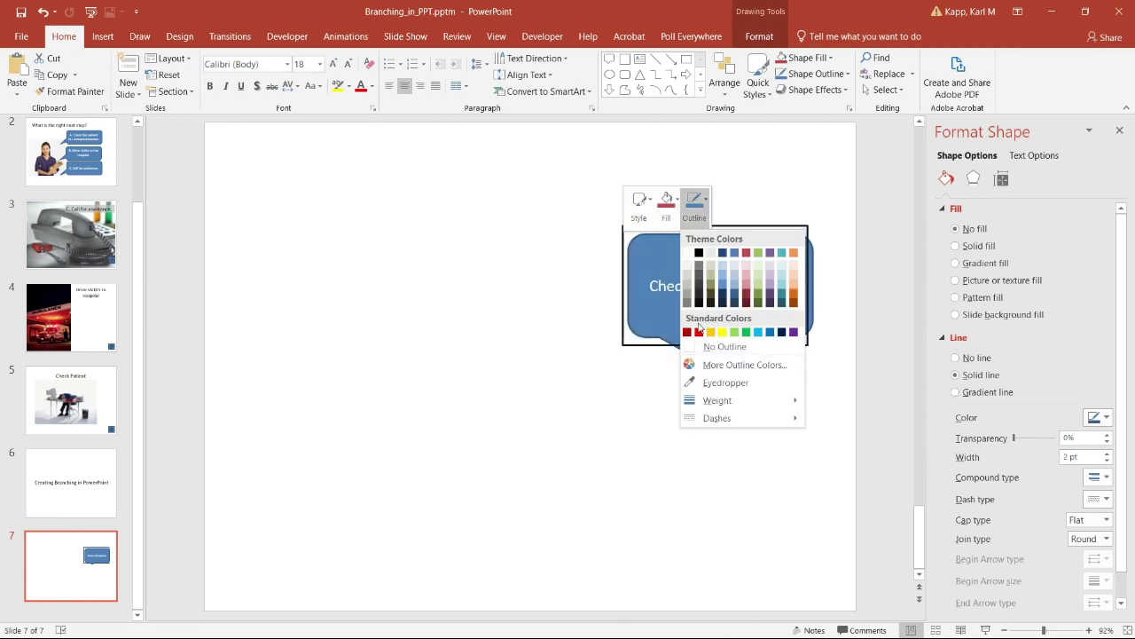
click(701, 347)
click(645, 381)
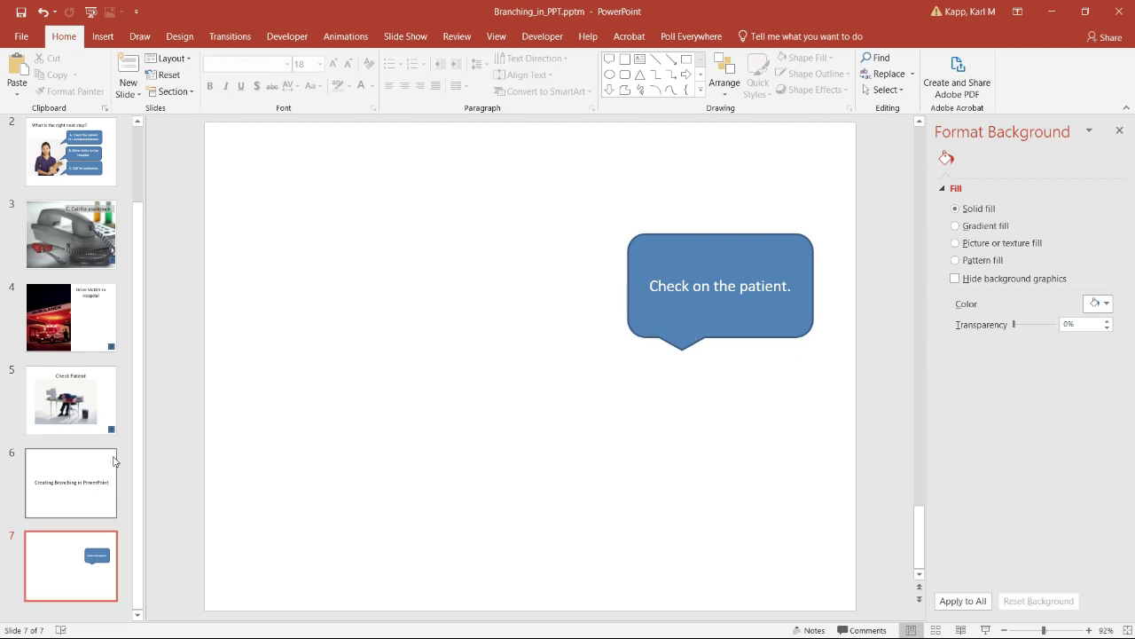
Change the link of the home action button on the Check Patient slide to Slide 7.
click(88, 393)
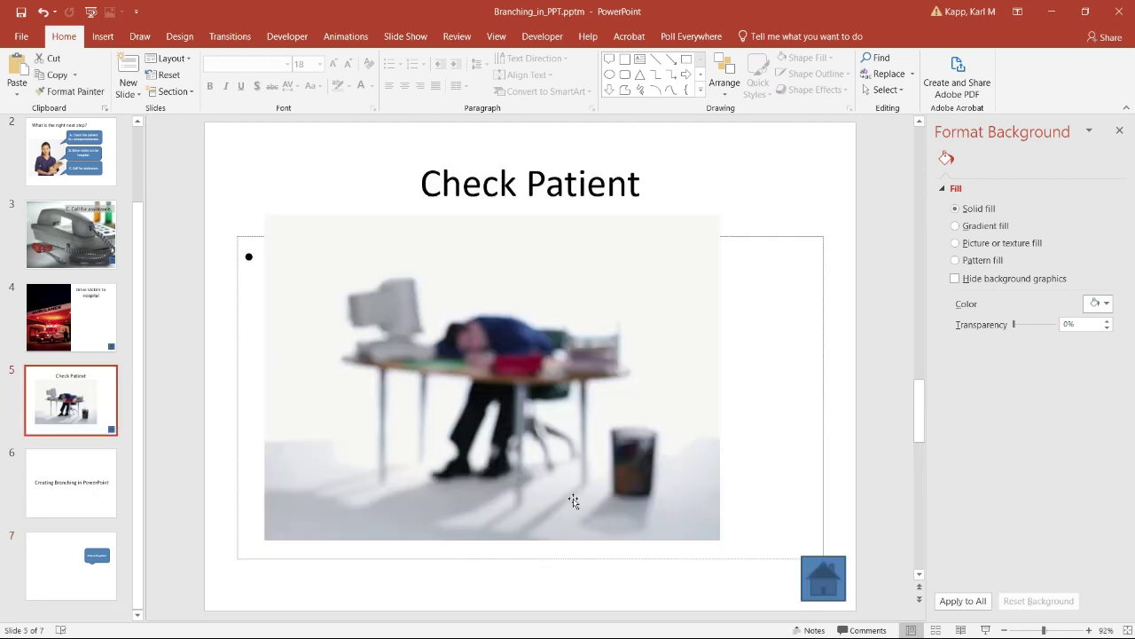
click(817, 590)
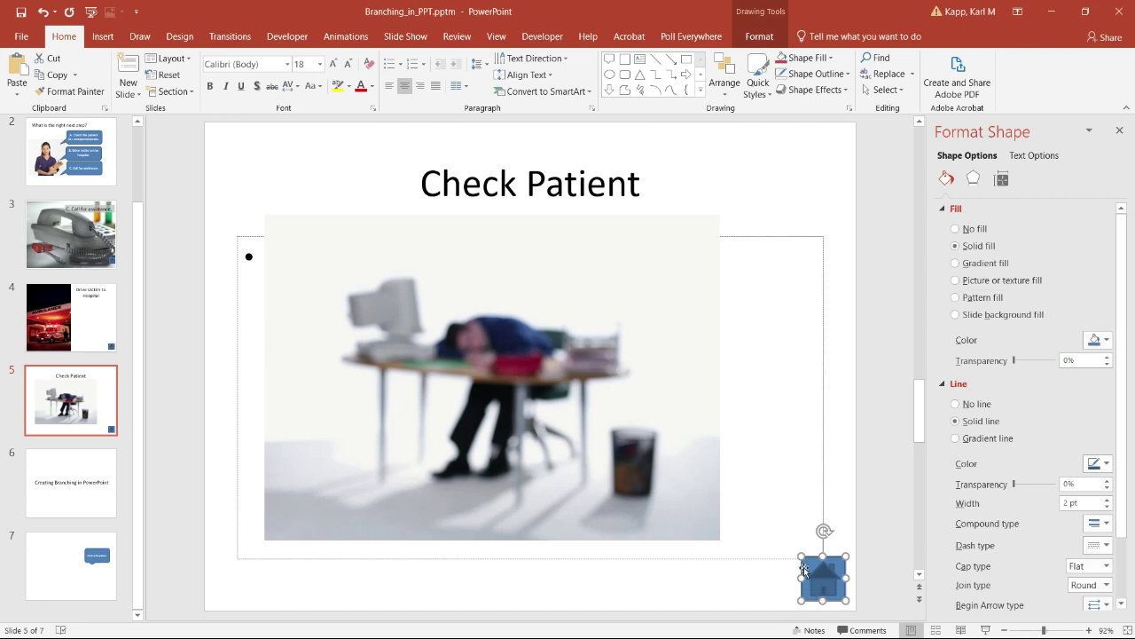
click(790, 568)
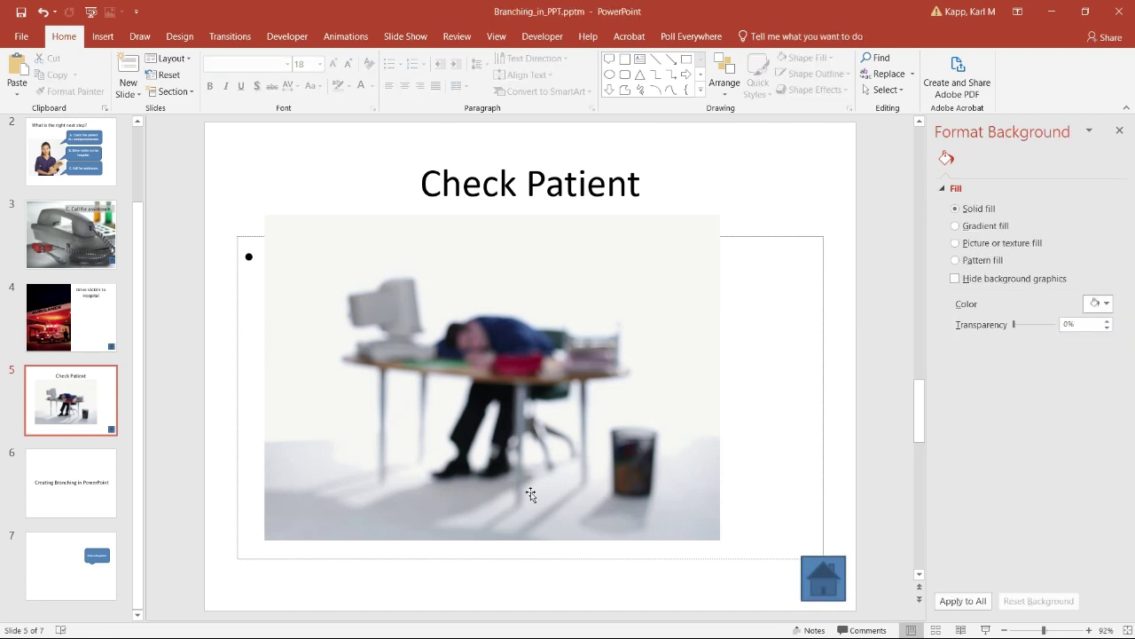
right_click(826, 578)
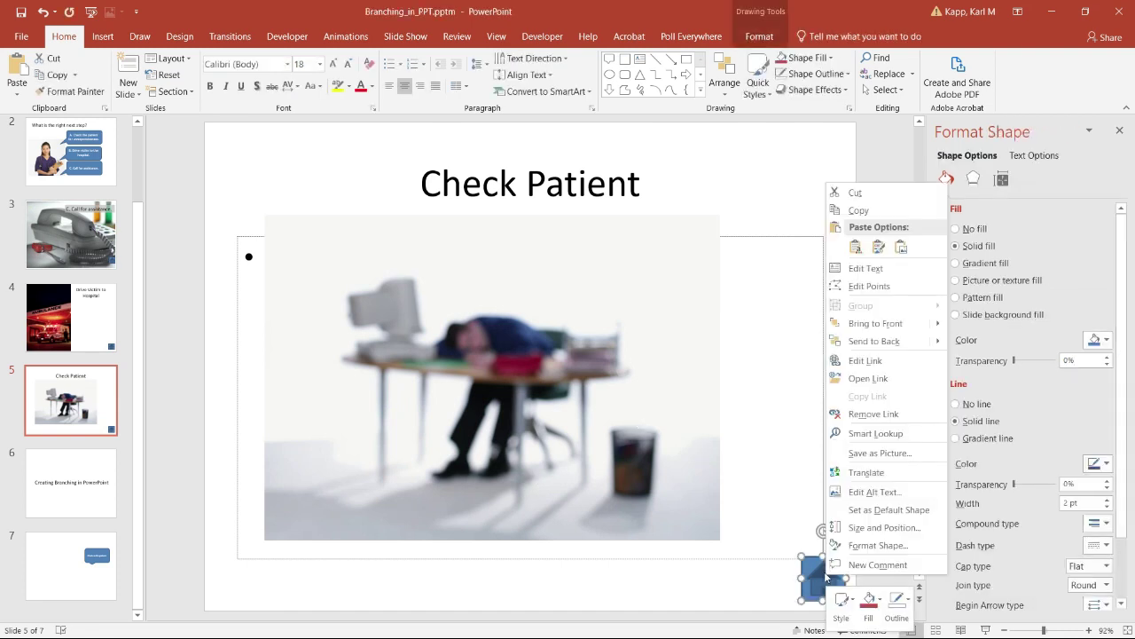
click(865, 360)
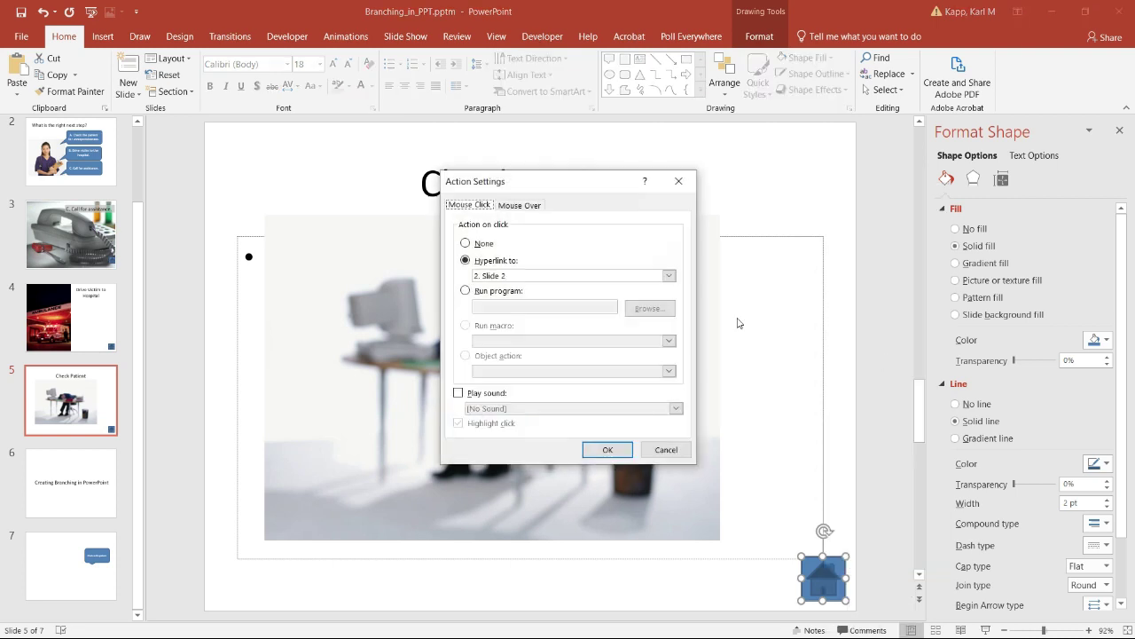
click(557, 277)
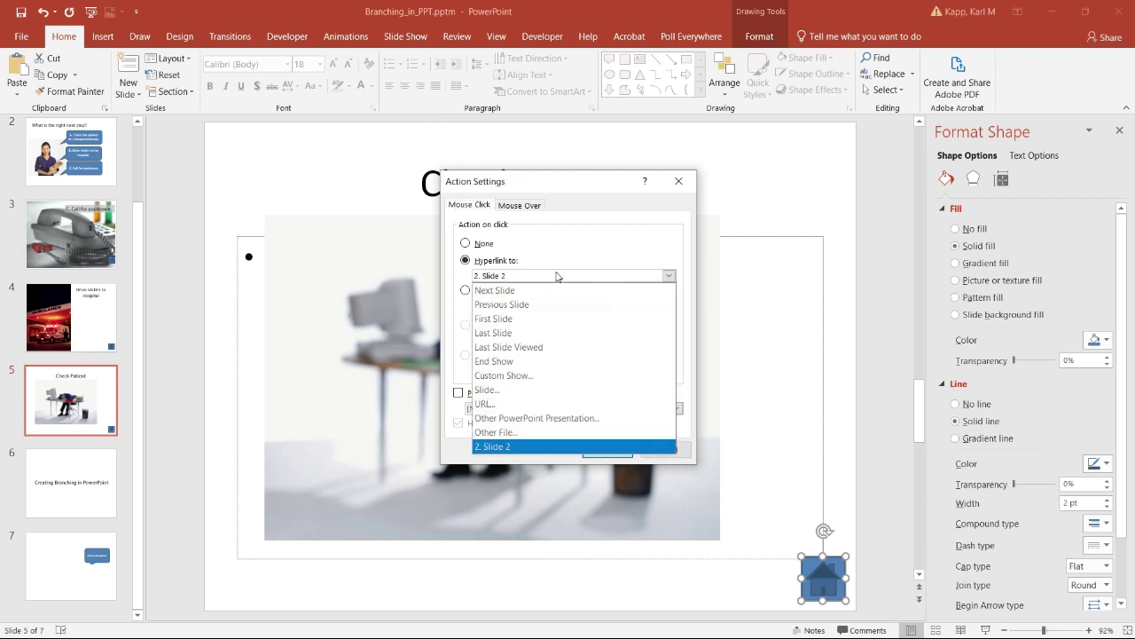
click(515, 390)
click(411, 316)
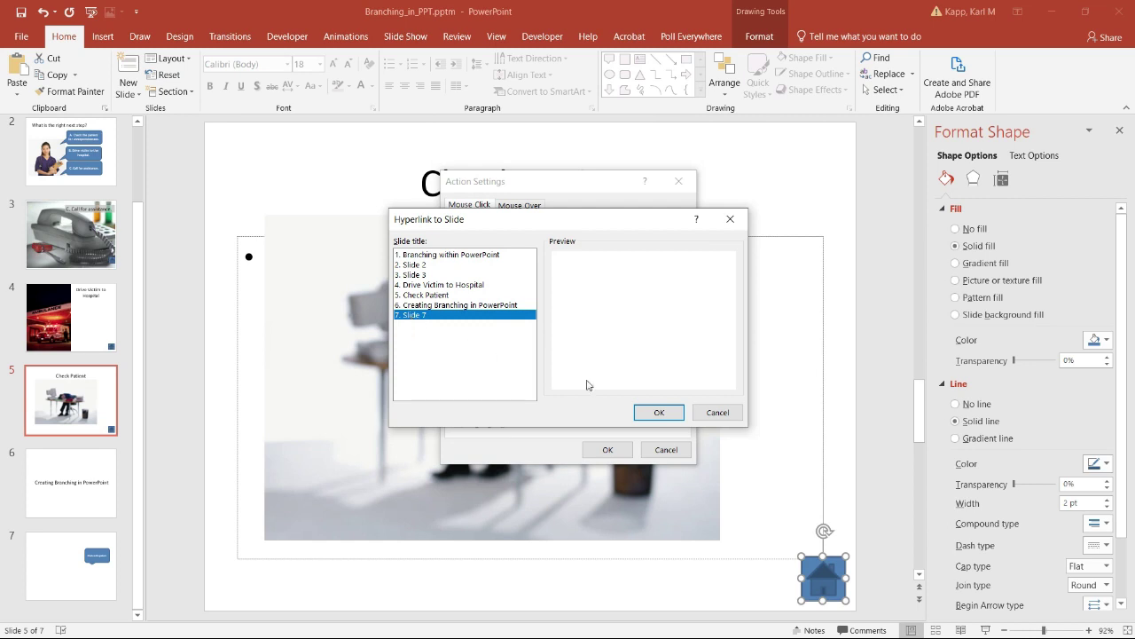
click(656, 413)
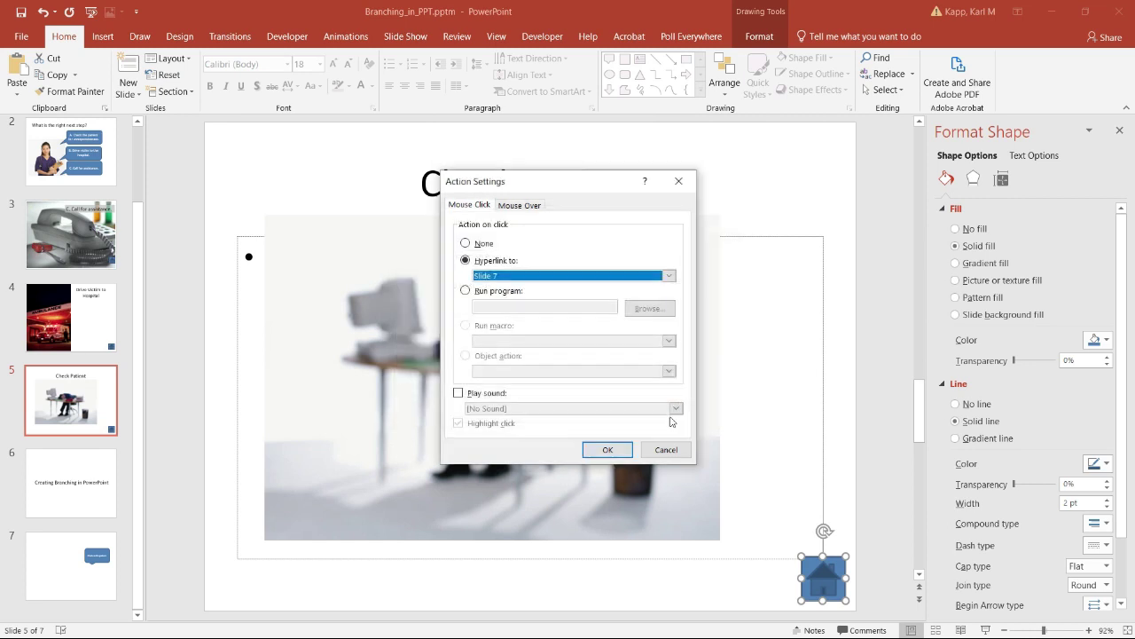
click(608, 449)
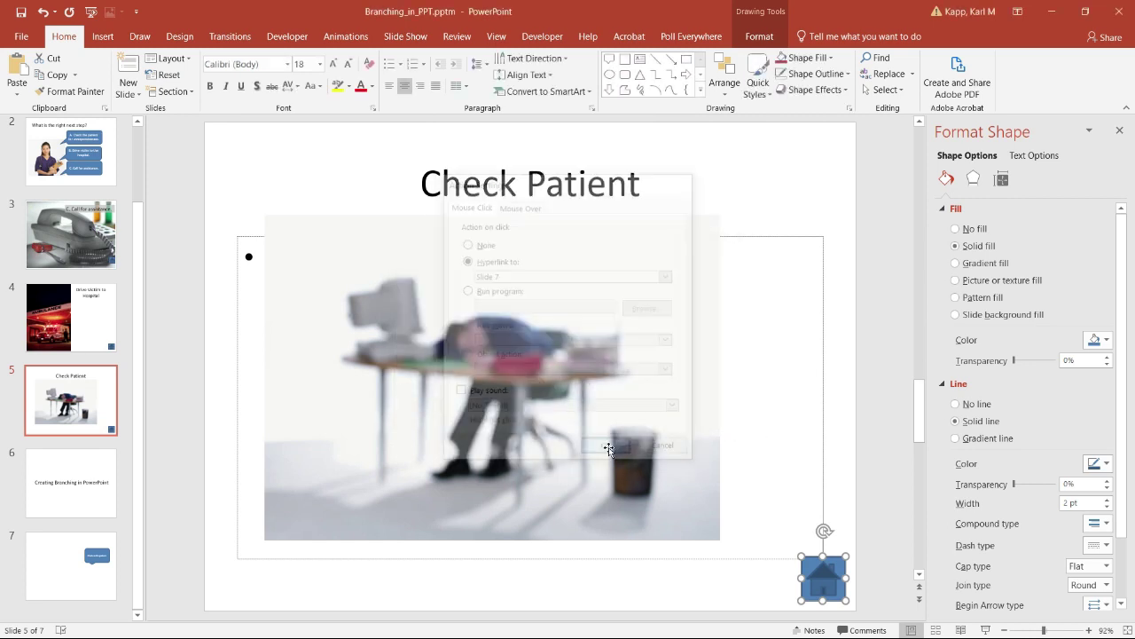
Draw an Information action button about 1.33" wide by 1.17" high below the speech bubble on slide 7 and open its hyperlink target choices.
click(80, 551)
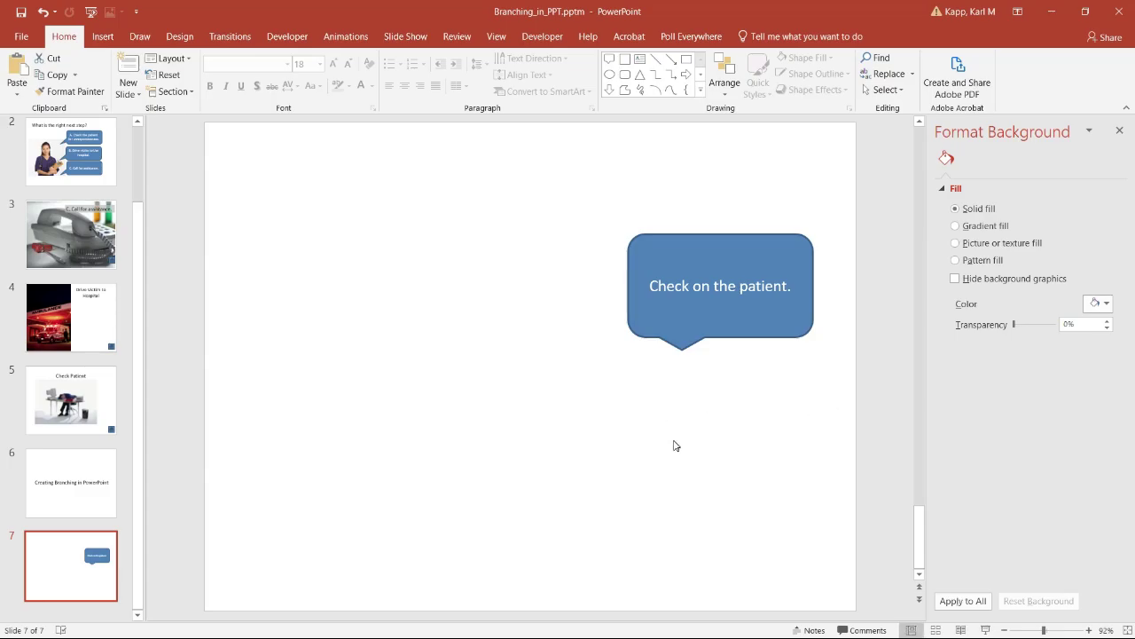
click(105, 37)
click(239, 95)
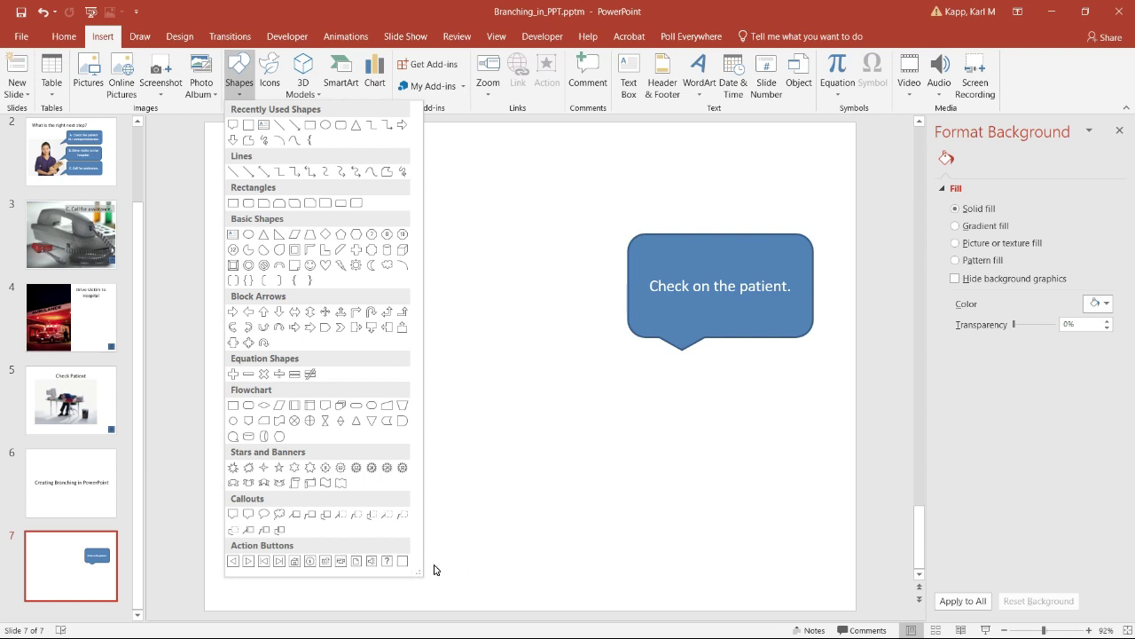
click(311, 561)
drag(535, 407, 624, 487)
click(485, 262)
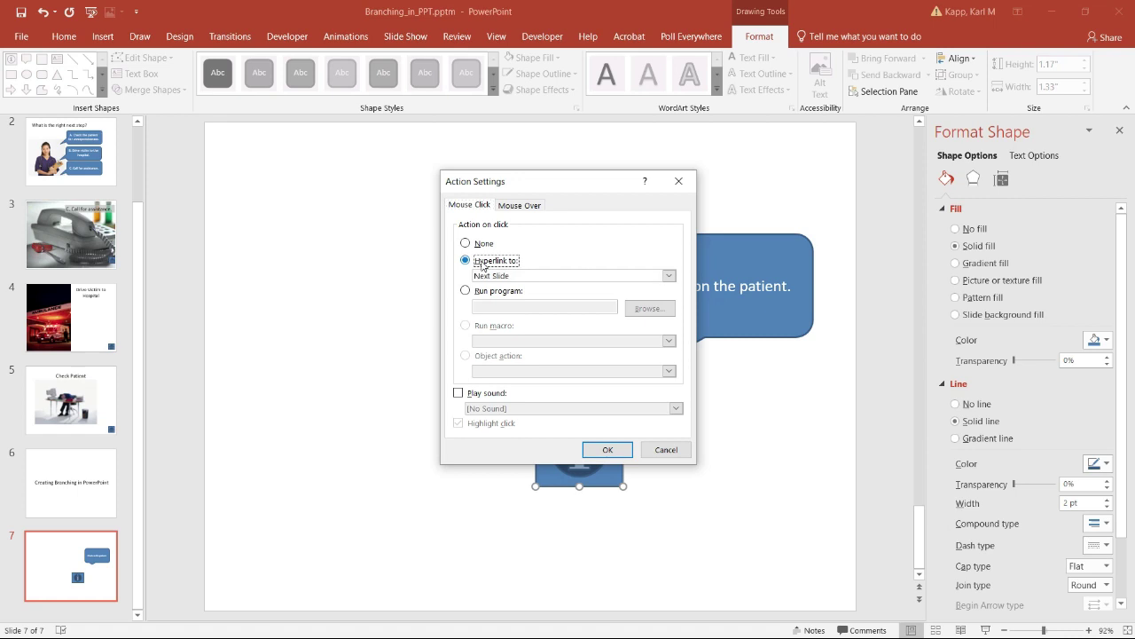
click(488, 277)
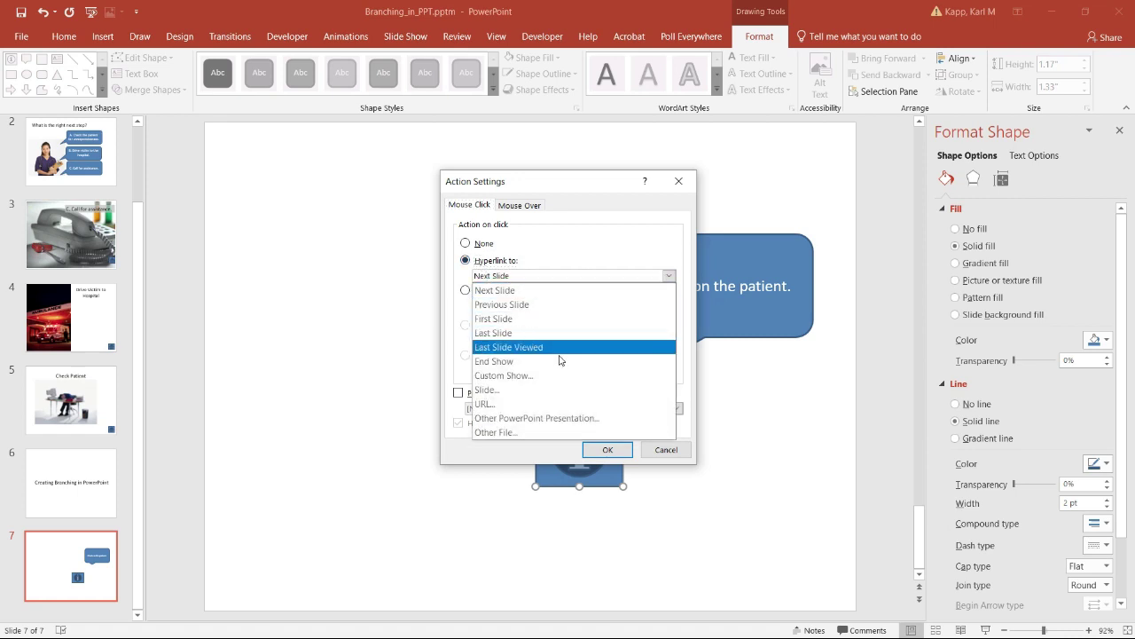